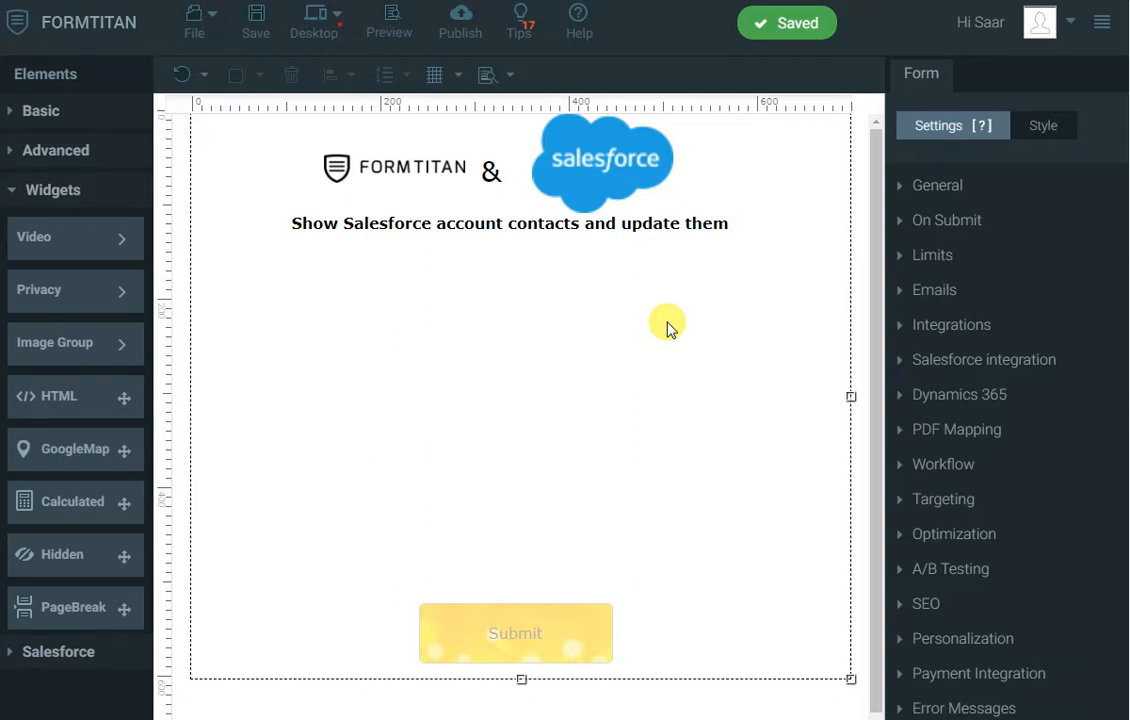
Step: Add a Salesforce Lookup element below the form heading and label it Account
click(72, 655)
drag(52, 372, 418, 263)
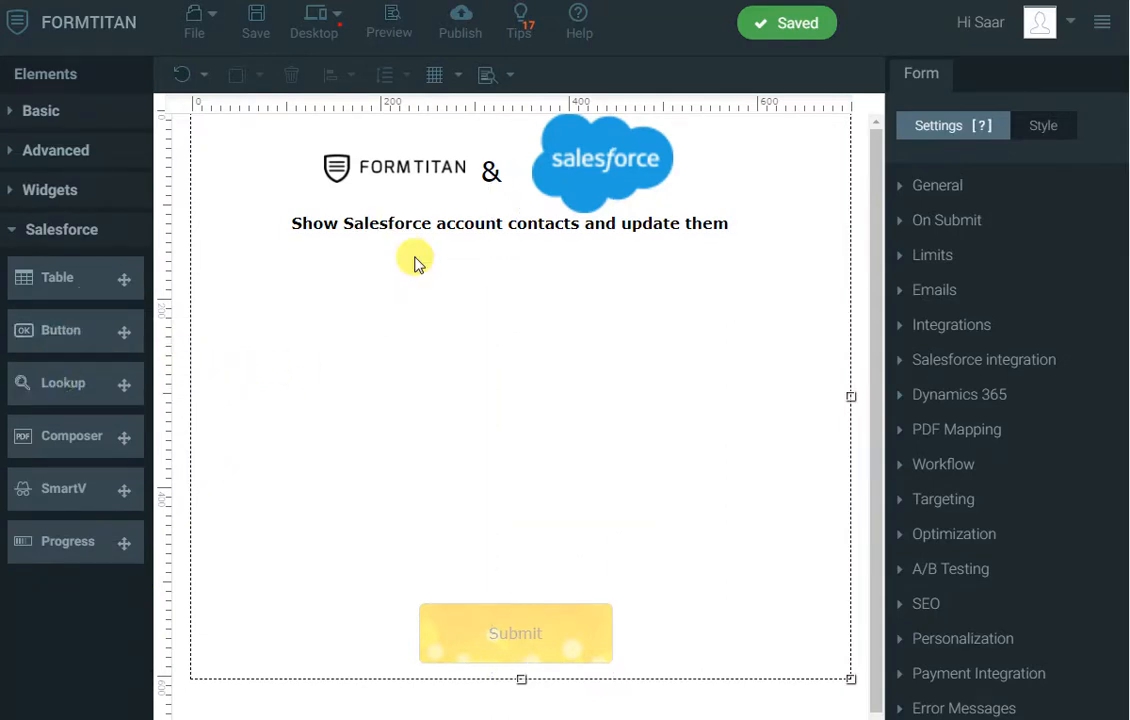
double_click(366, 243)
text(Account)
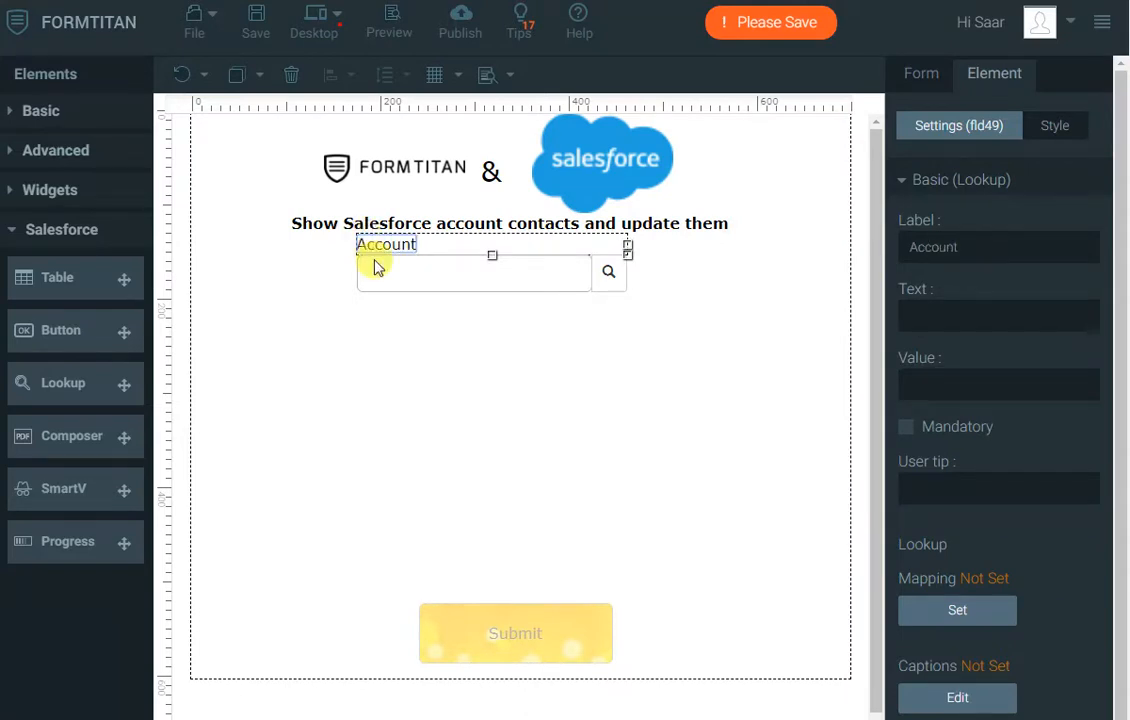
click(432, 340)
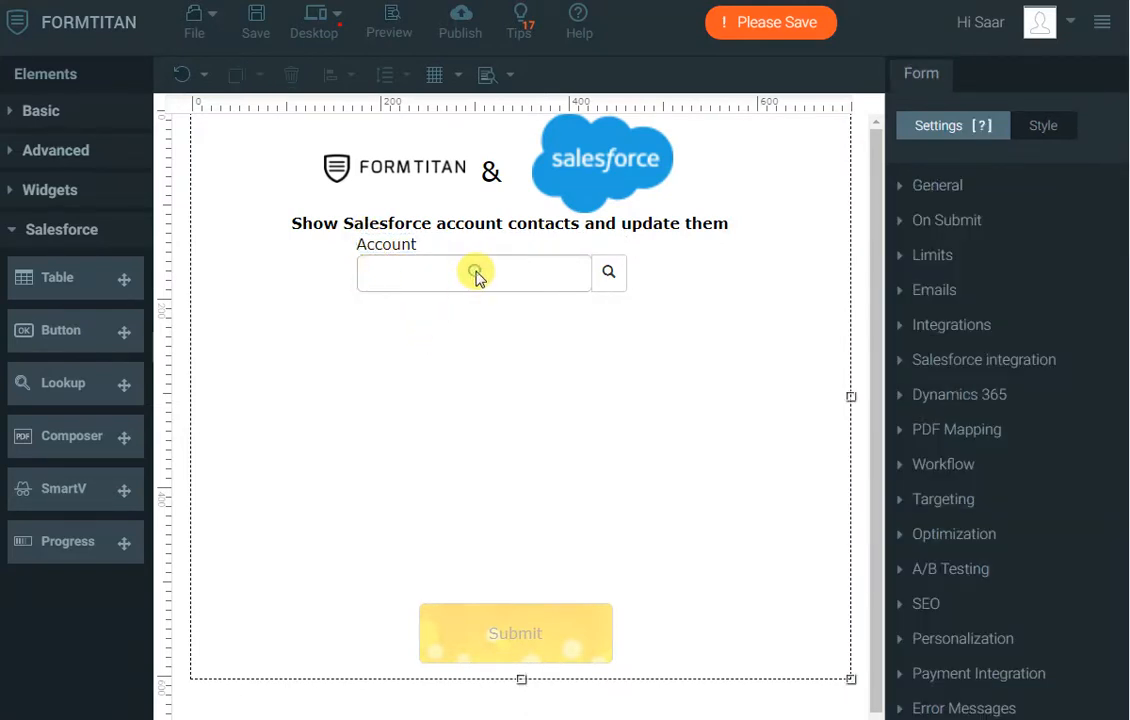
Step: Align the Account label to the left of its lookup field and give the label a right margin
click(476, 276)
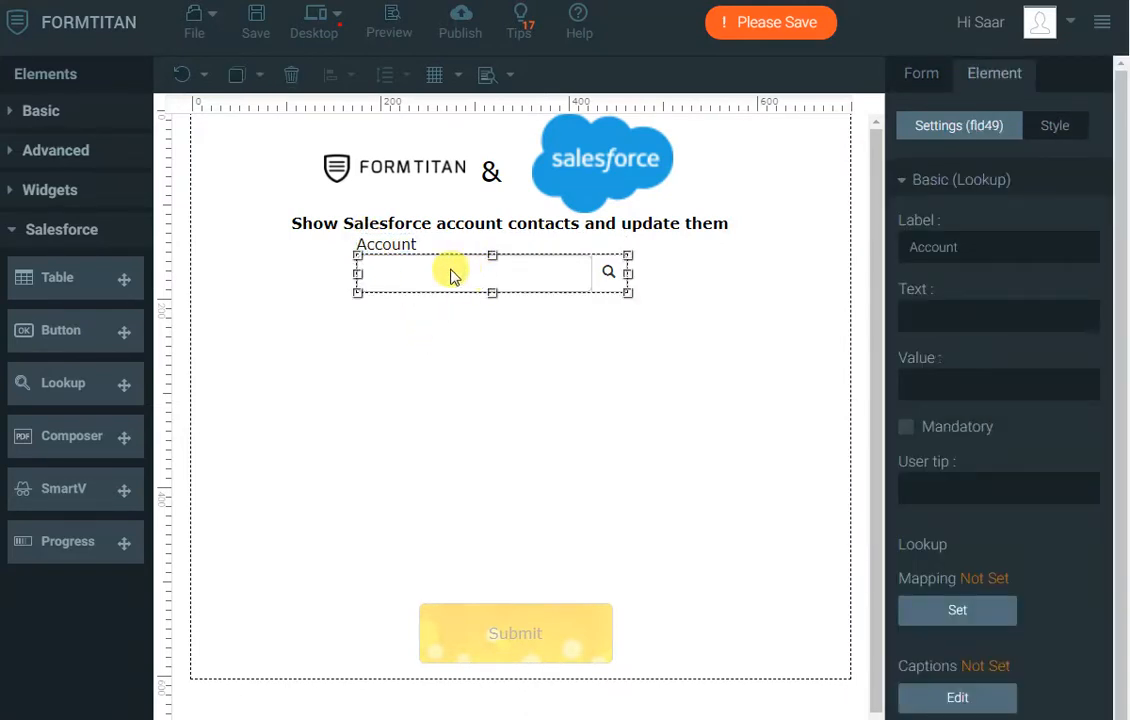
click(390, 245)
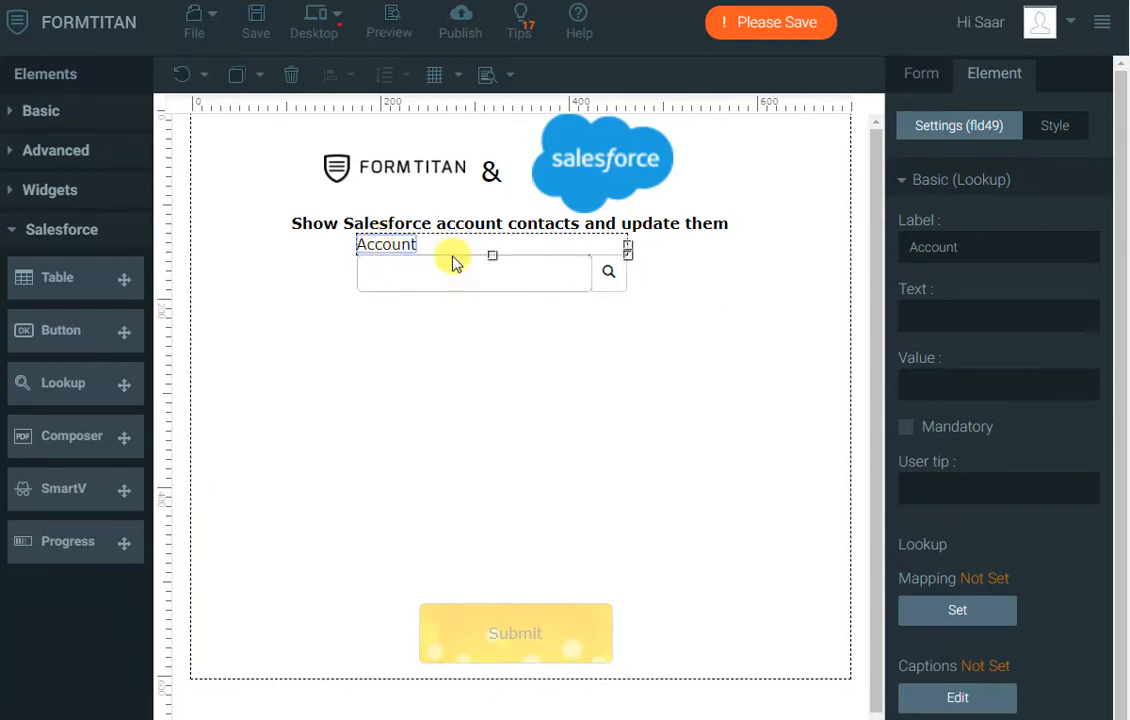
click(1056, 127)
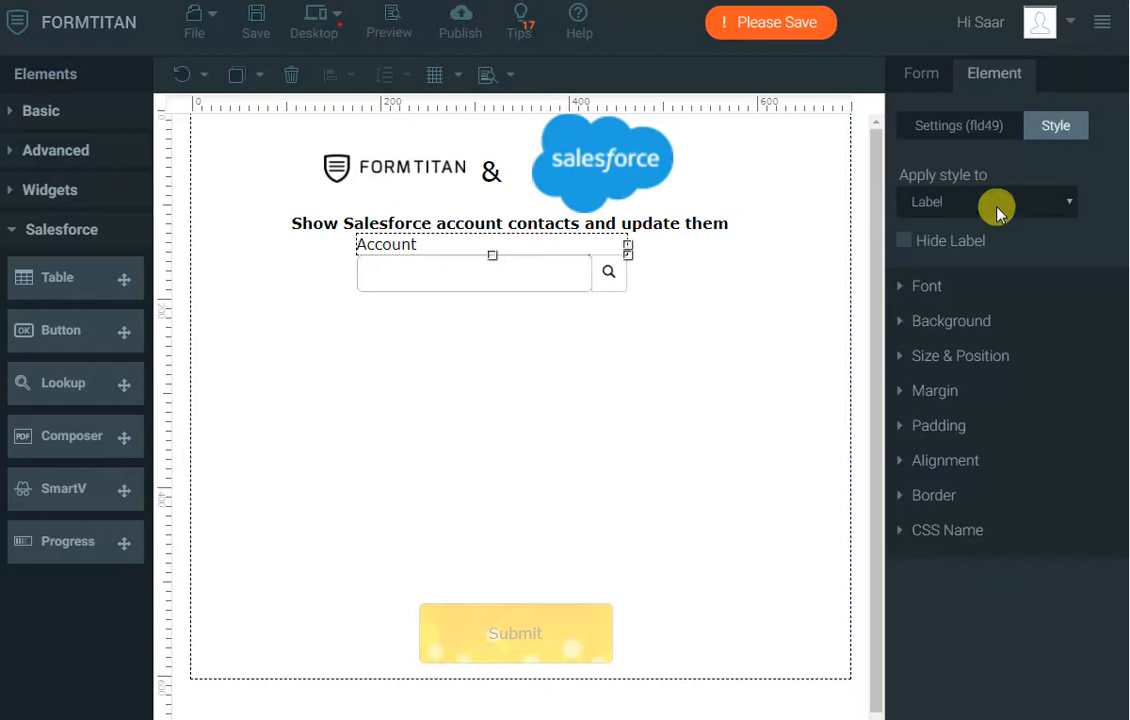
click(955, 461)
click(978, 531)
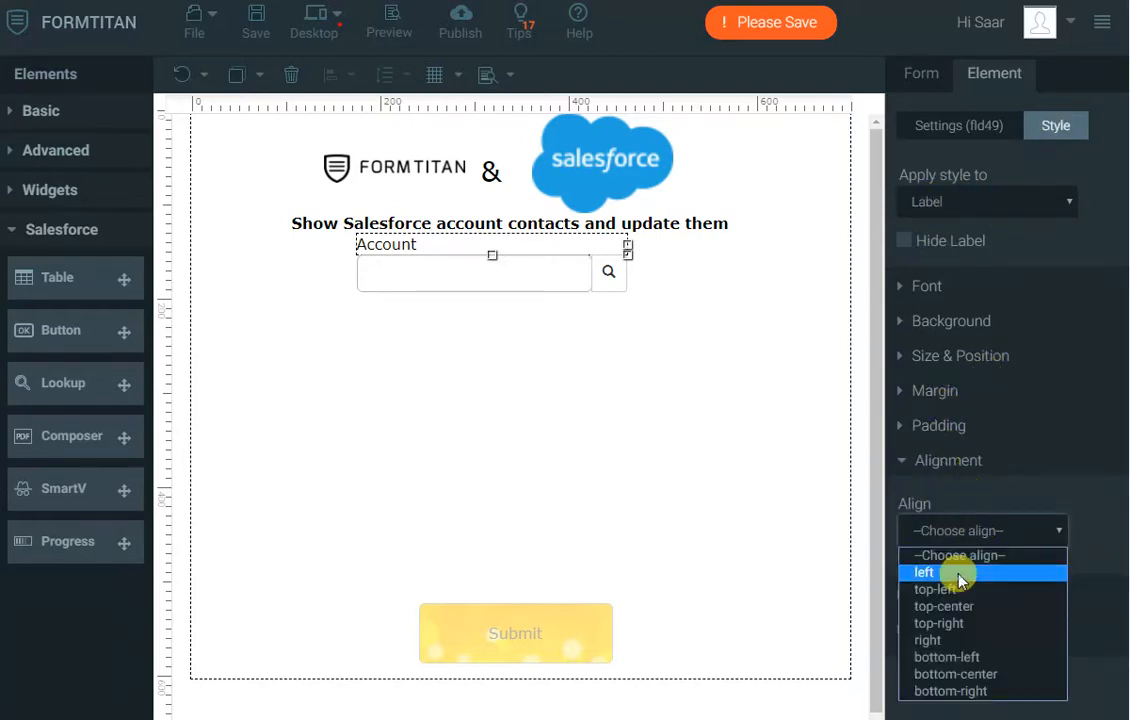
click(958, 571)
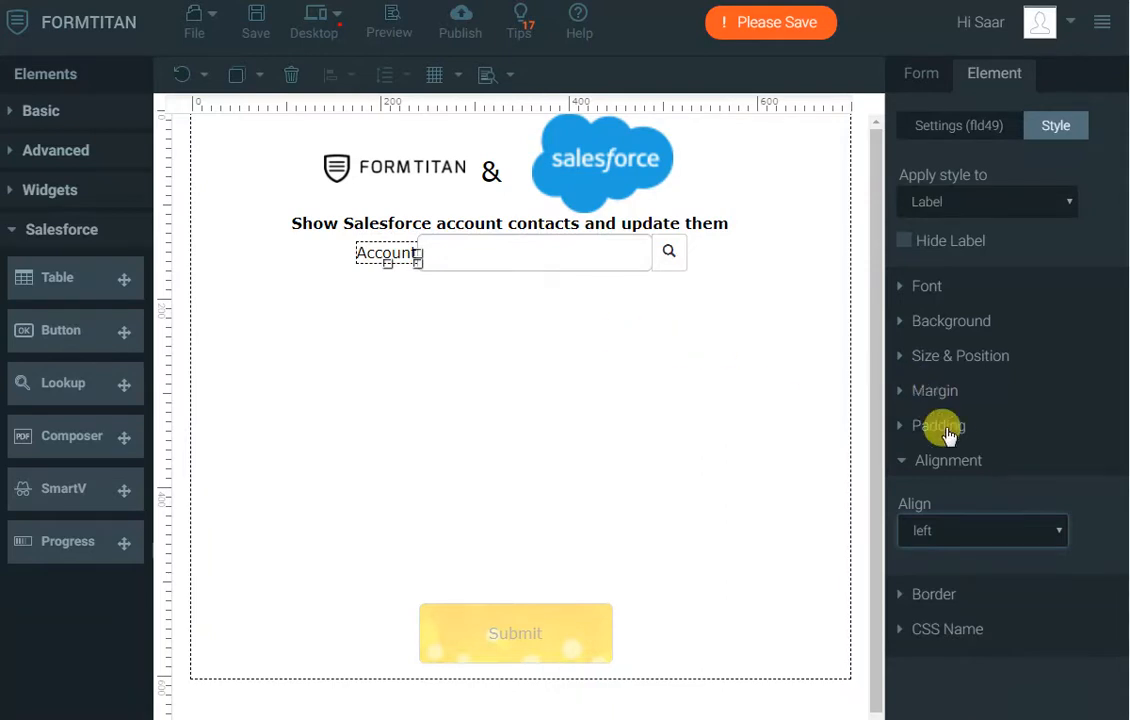
click(945, 394)
click(1004, 520)
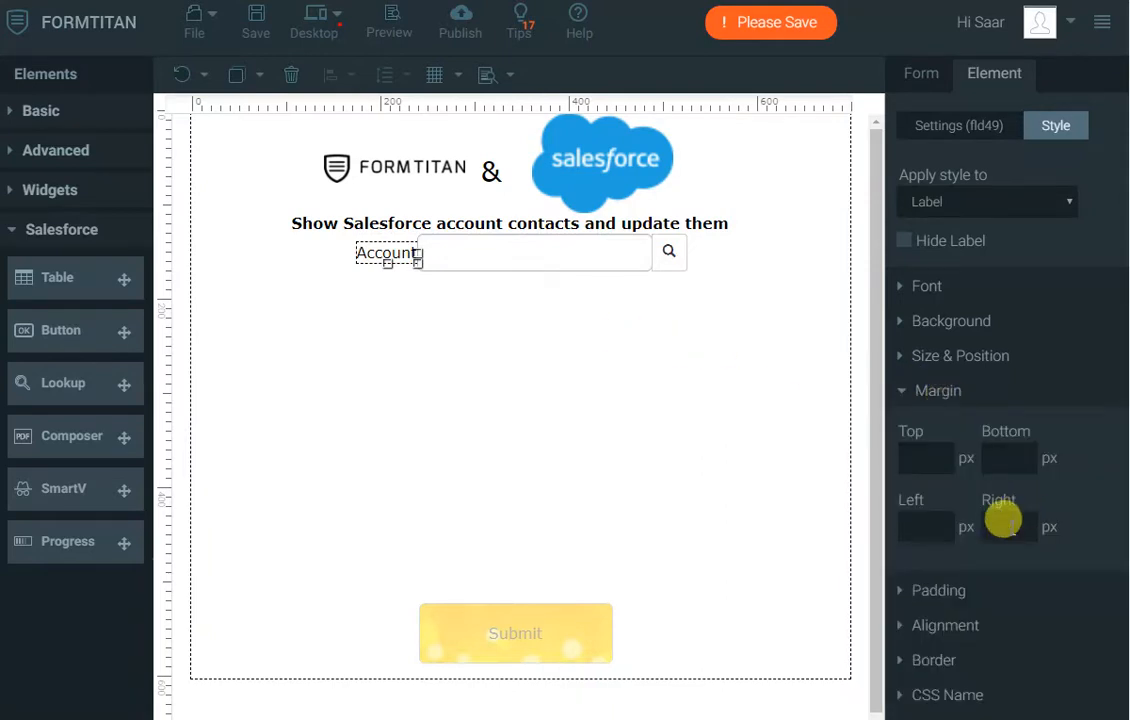
click(623, 343)
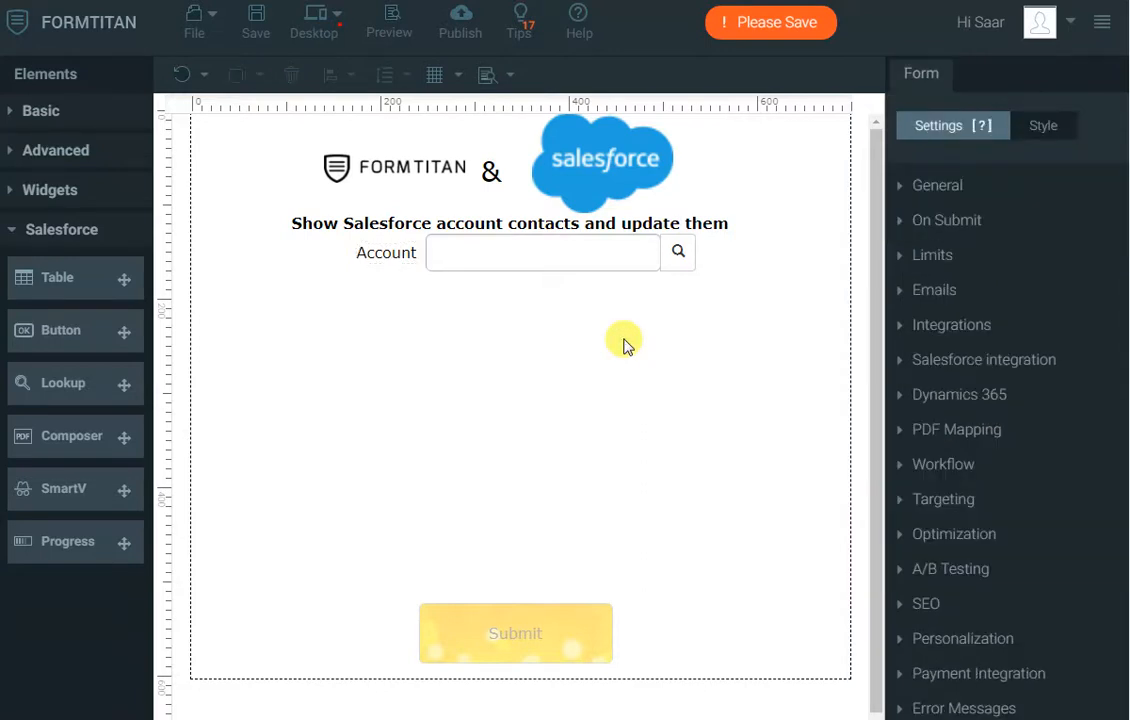
Step: Configure the Account lookup's Salesforce integration to use the Account object
click(526, 268)
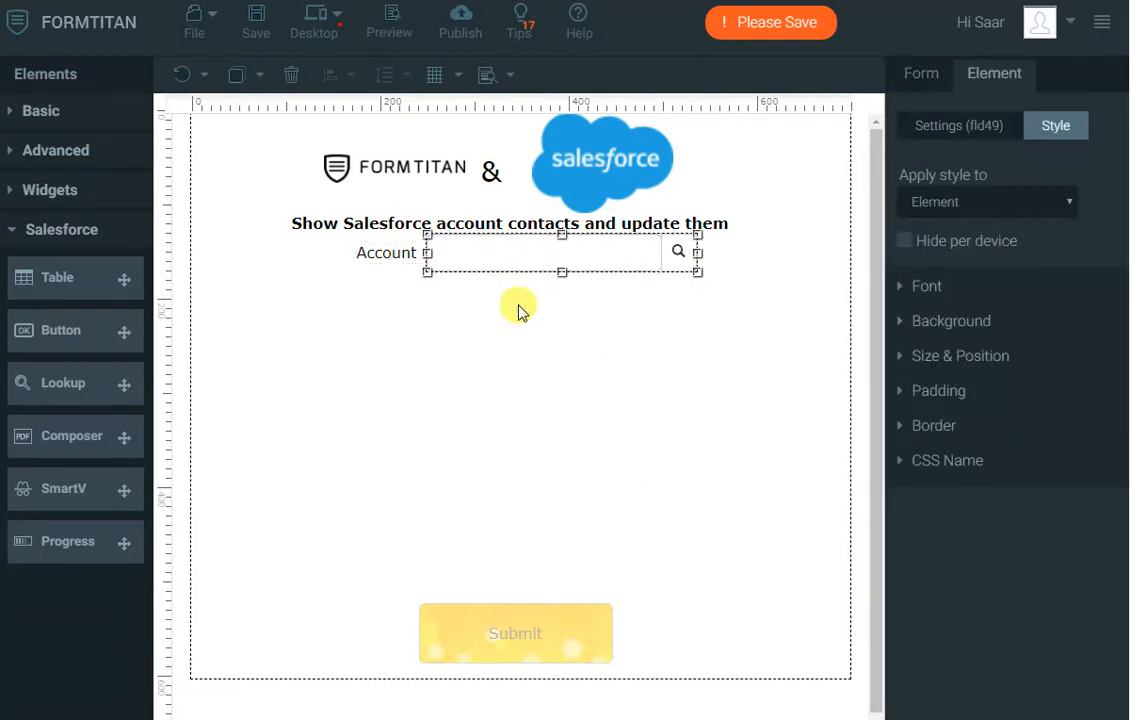
click(936, 125)
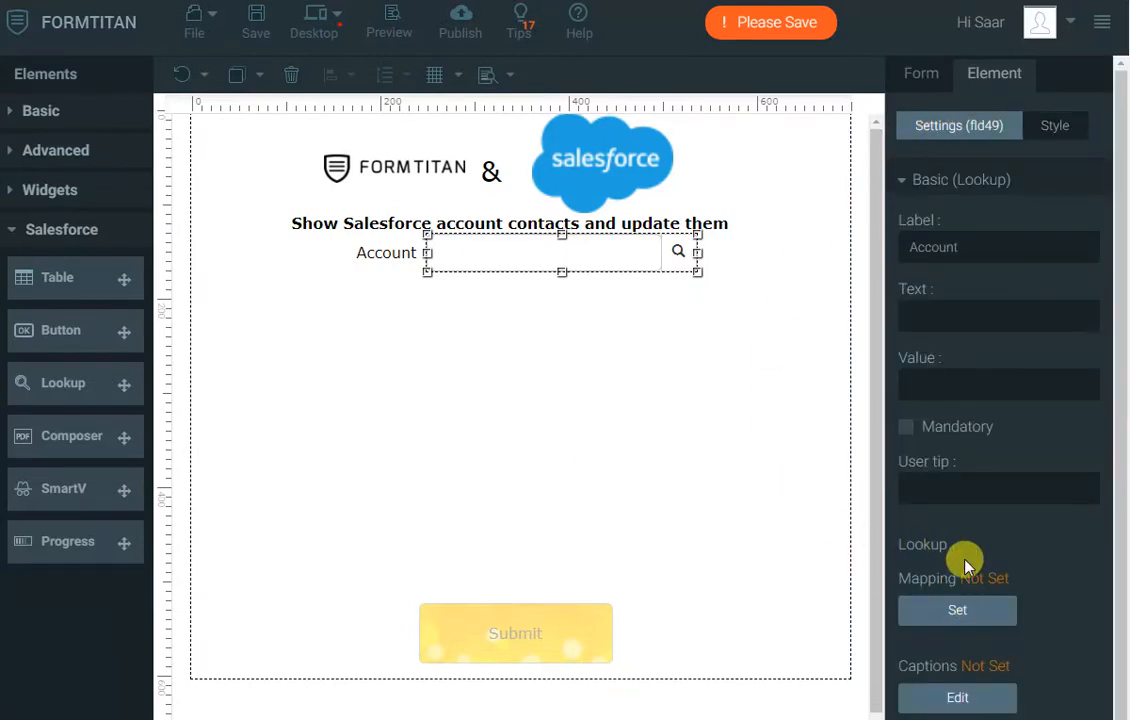
click(950, 612)
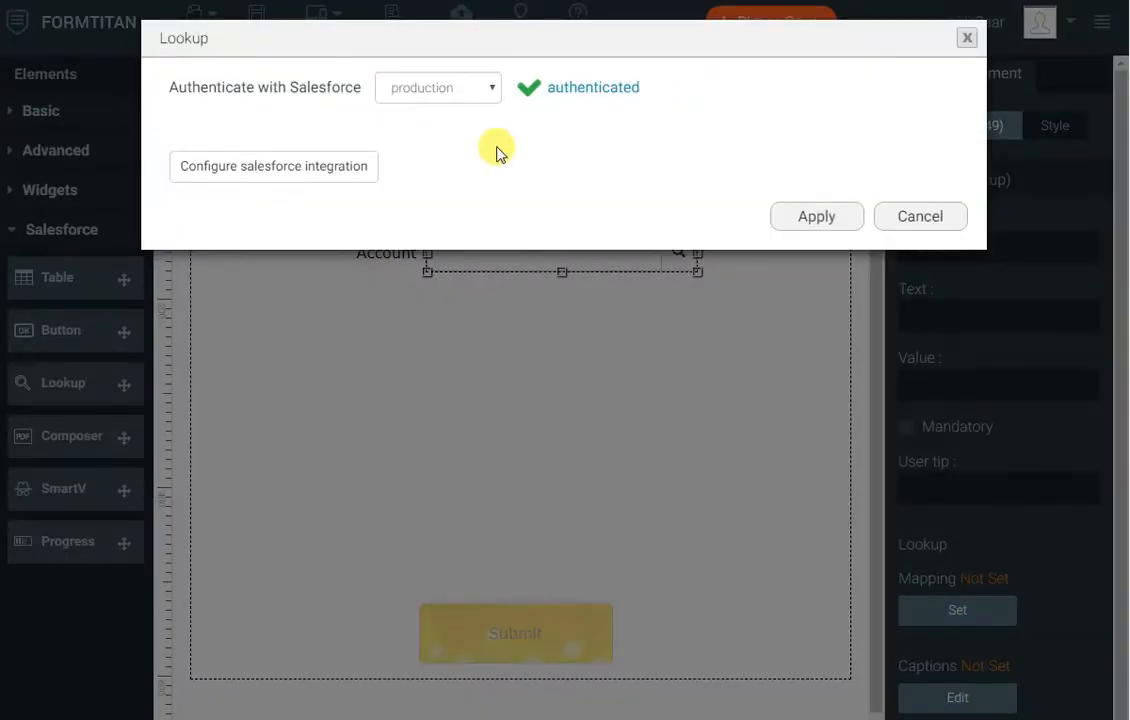
click(339, 167)
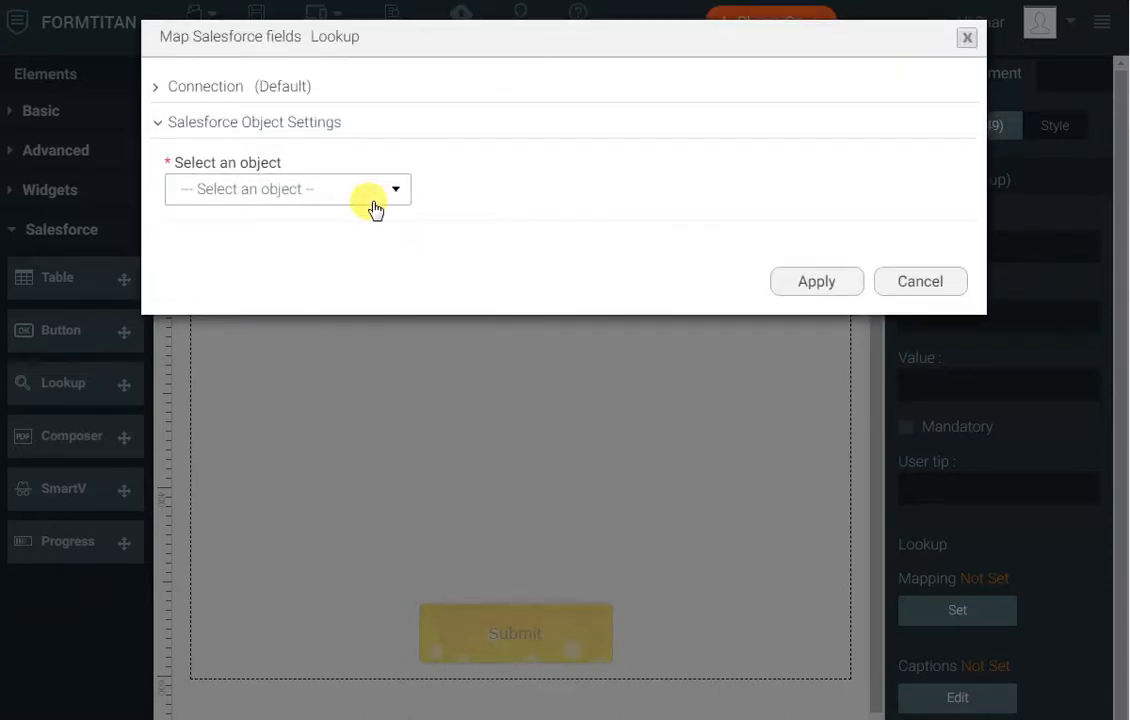
click(371, 195)
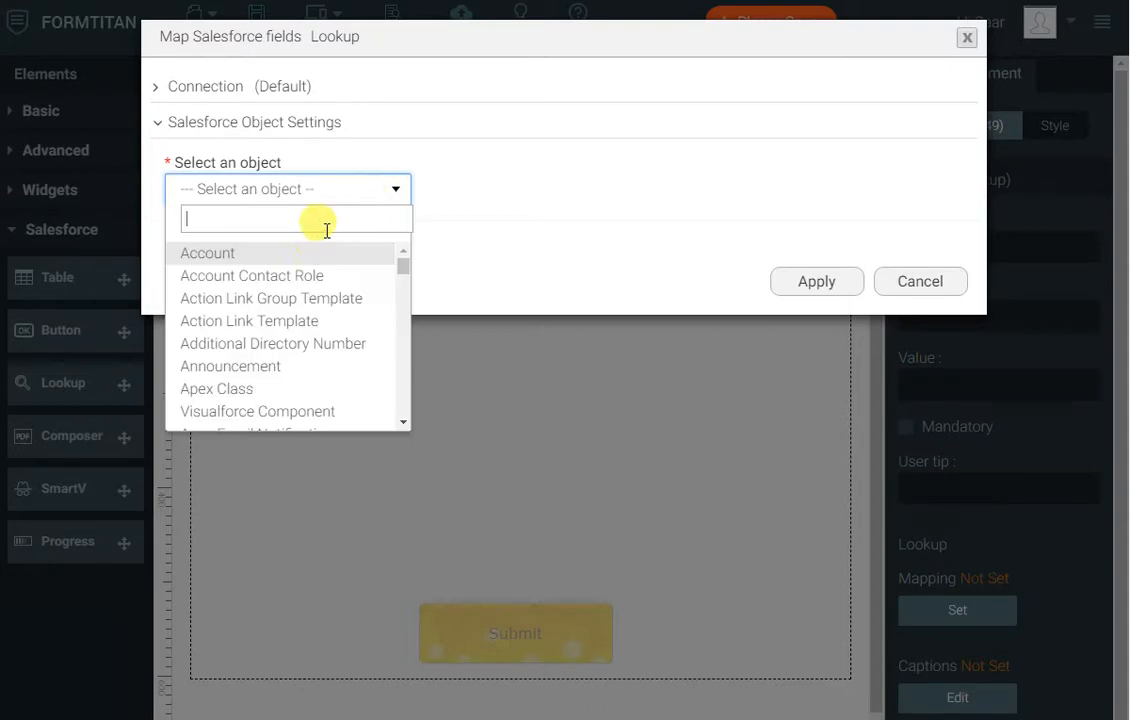
click(298, 255)
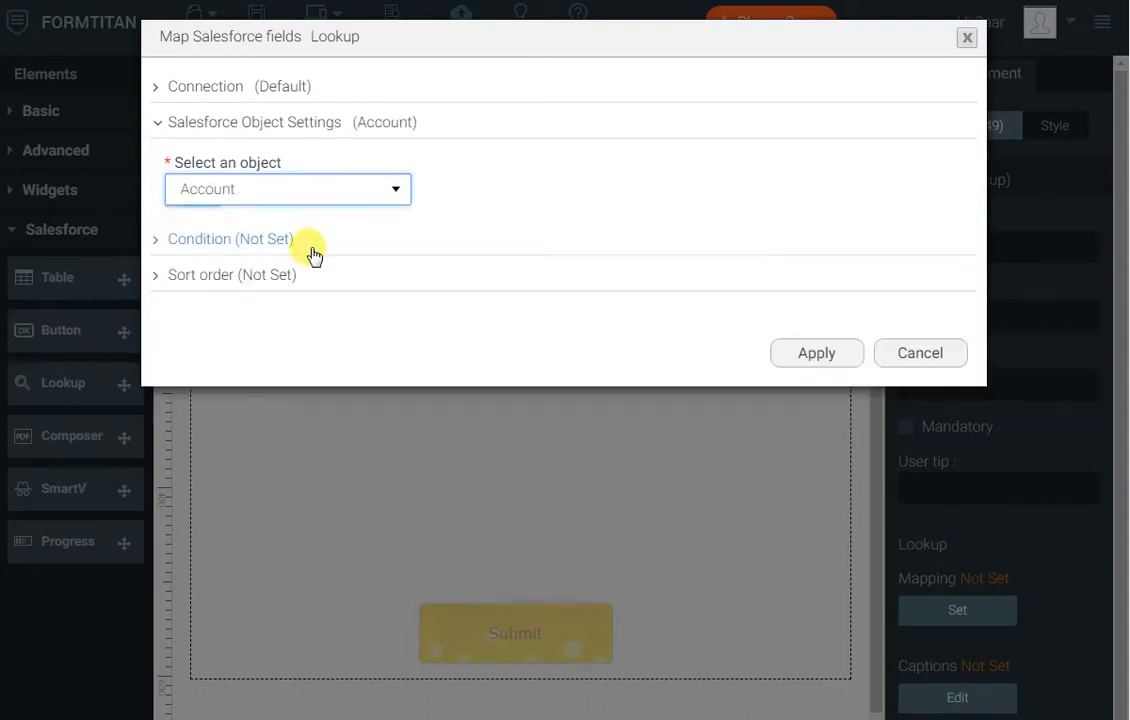
click(821, 356)
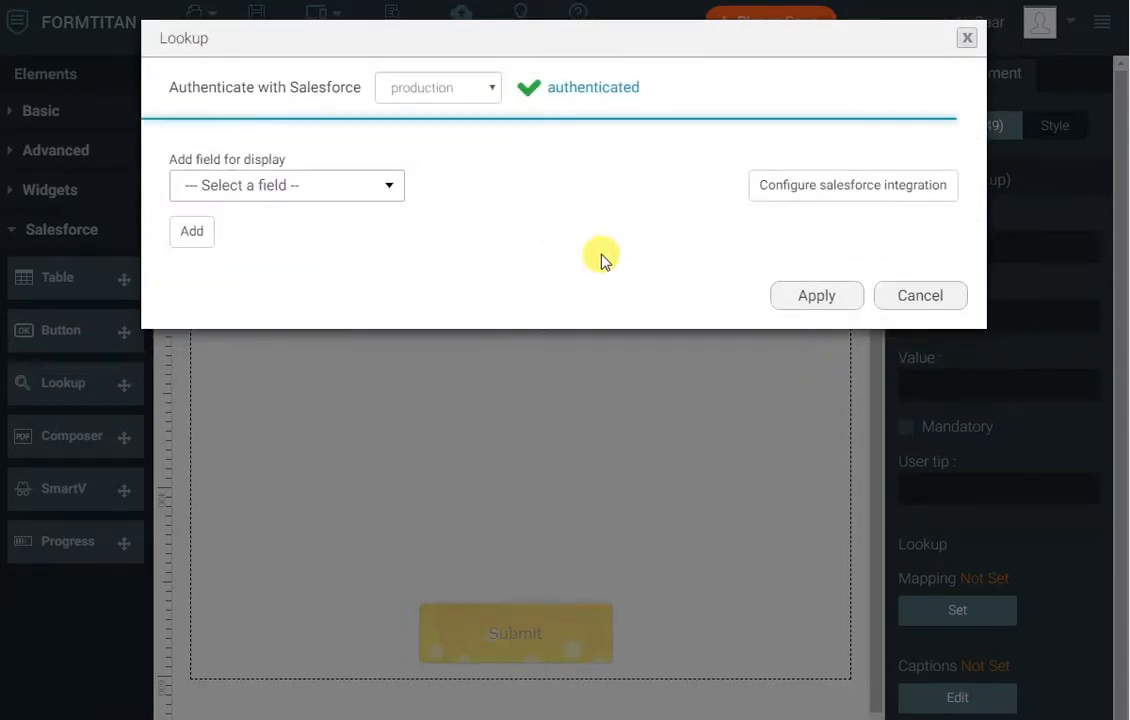
Step: Add Account ID and Account Name as the lookup's display fields
click(383, 198)
click(268, 255)
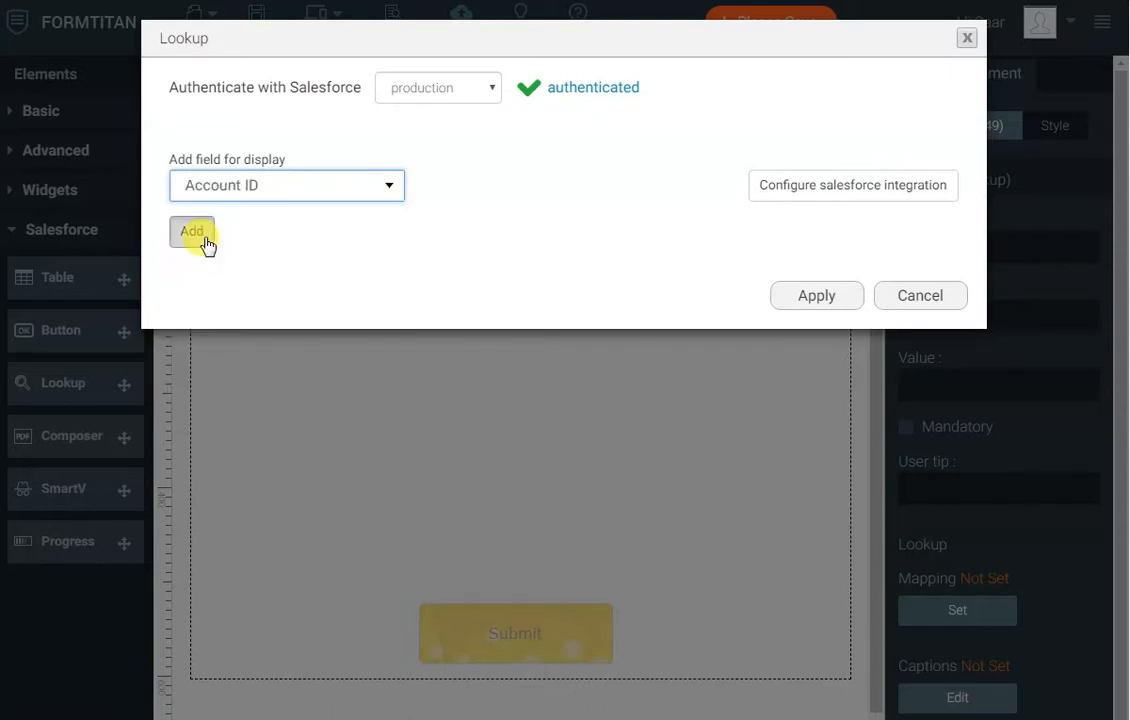
click(199, 234)
click(372, 563)
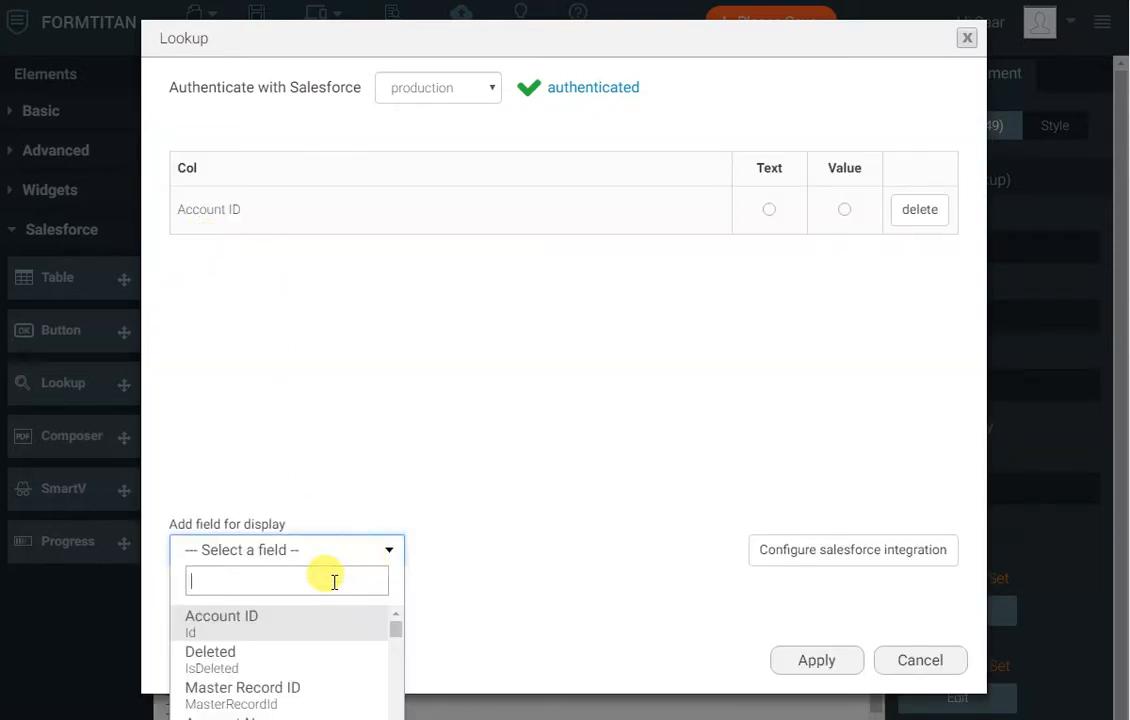
click(293, 713)
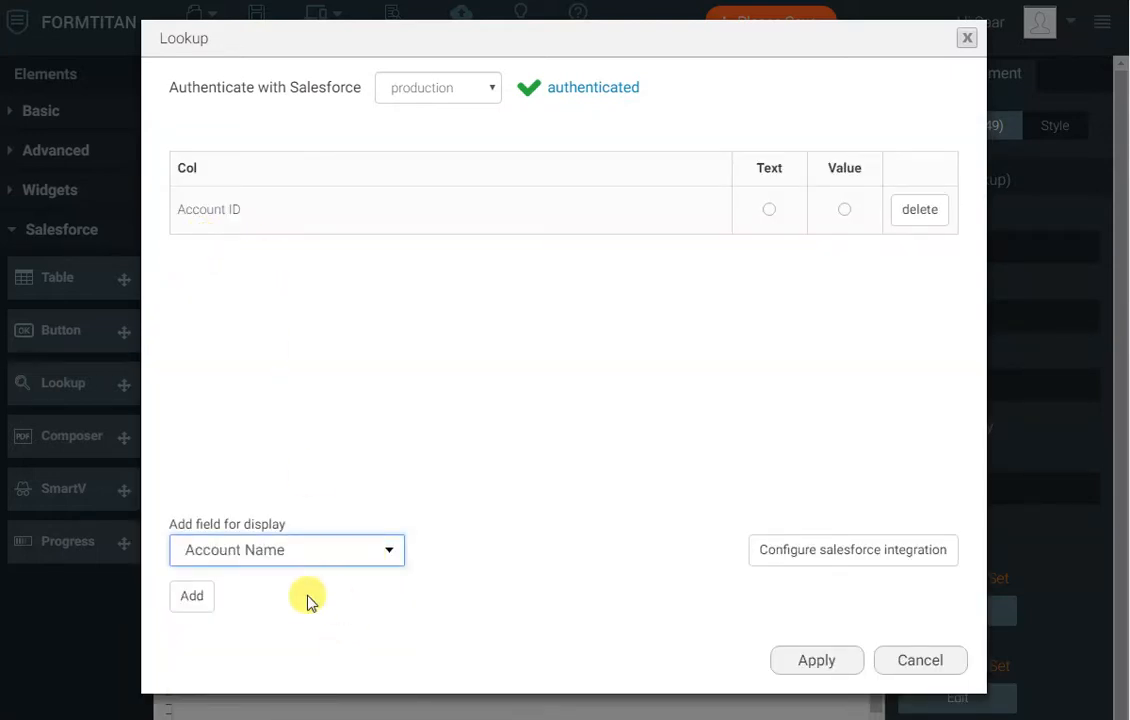
click(200, 594)
Step: Use Account Name as the lookup's text and Account ID as its value, and apply the mapping
click(767, 257)
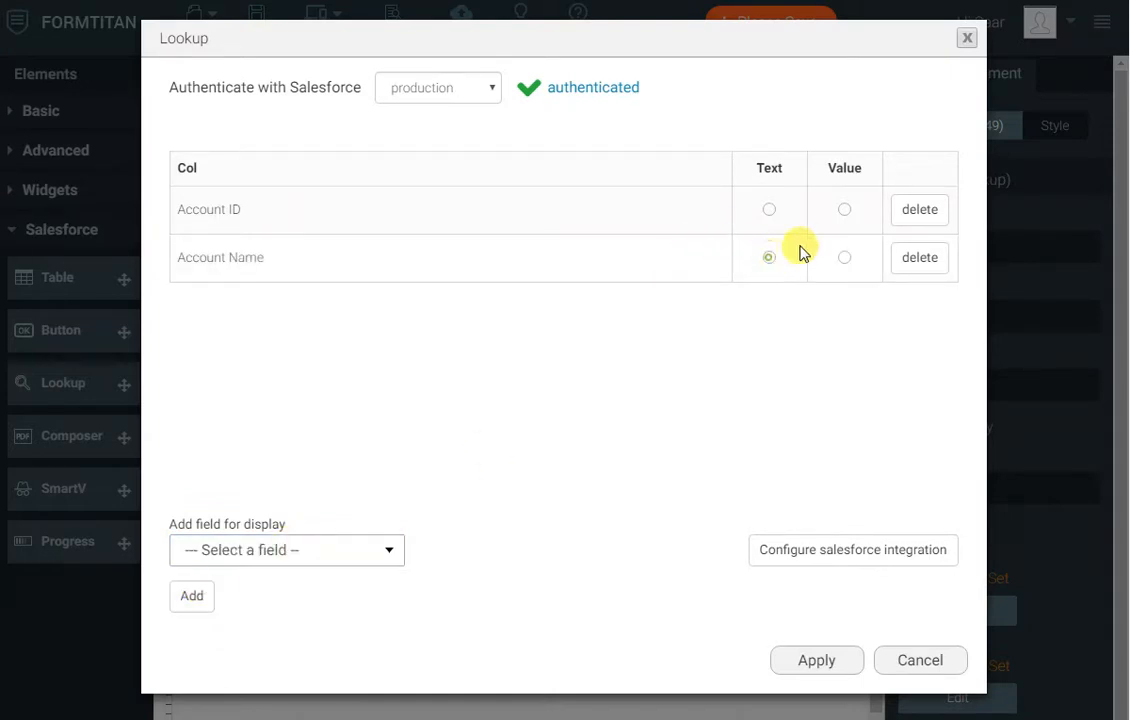
click(845, 209)
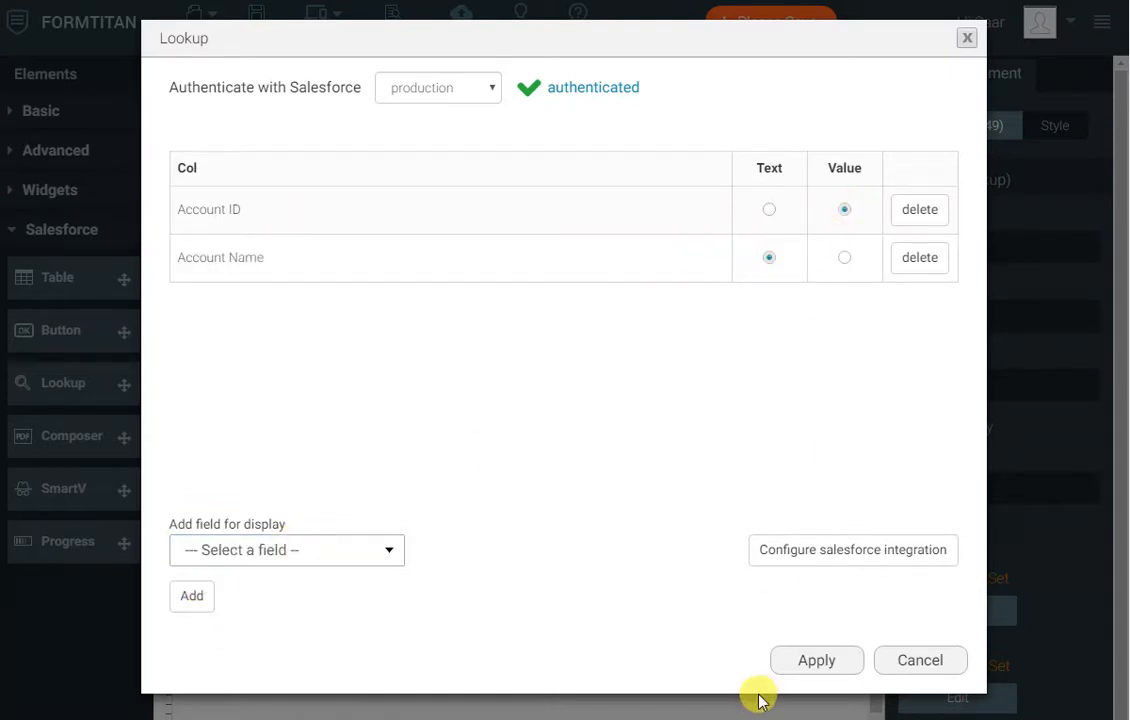
click(812, 657)
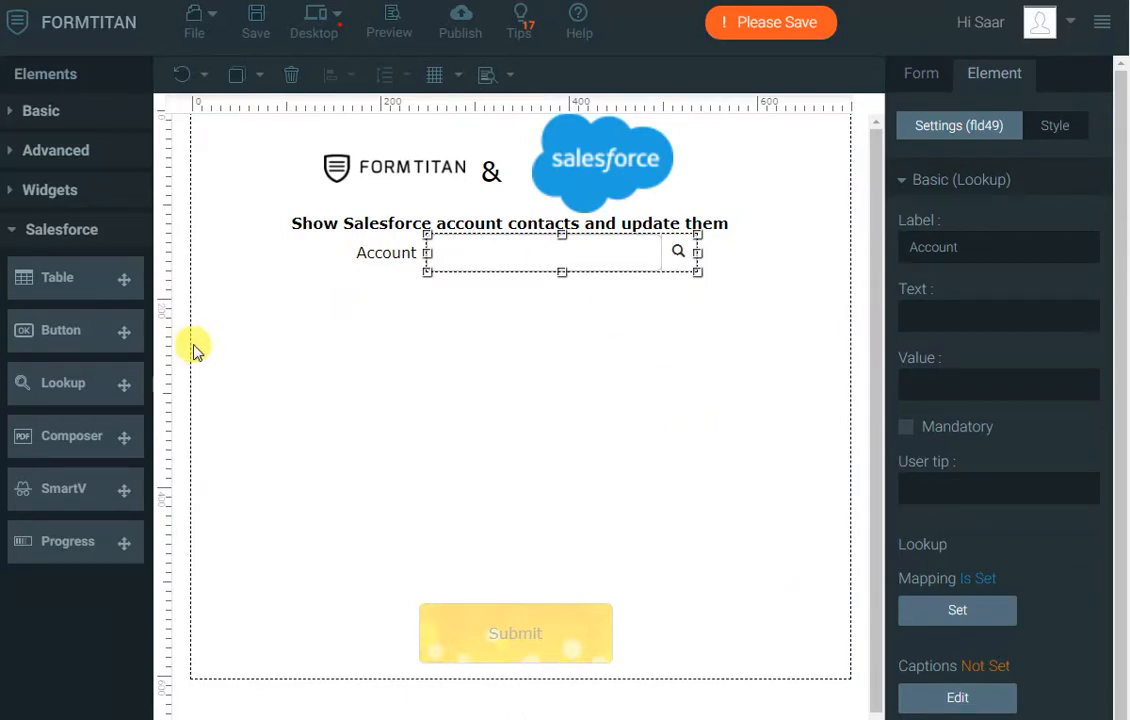
Step: Add a Section below the Account lookup, centre it across the form and reduce its height to about half
click(45, 111)
drag(55, 158, 249, 310)
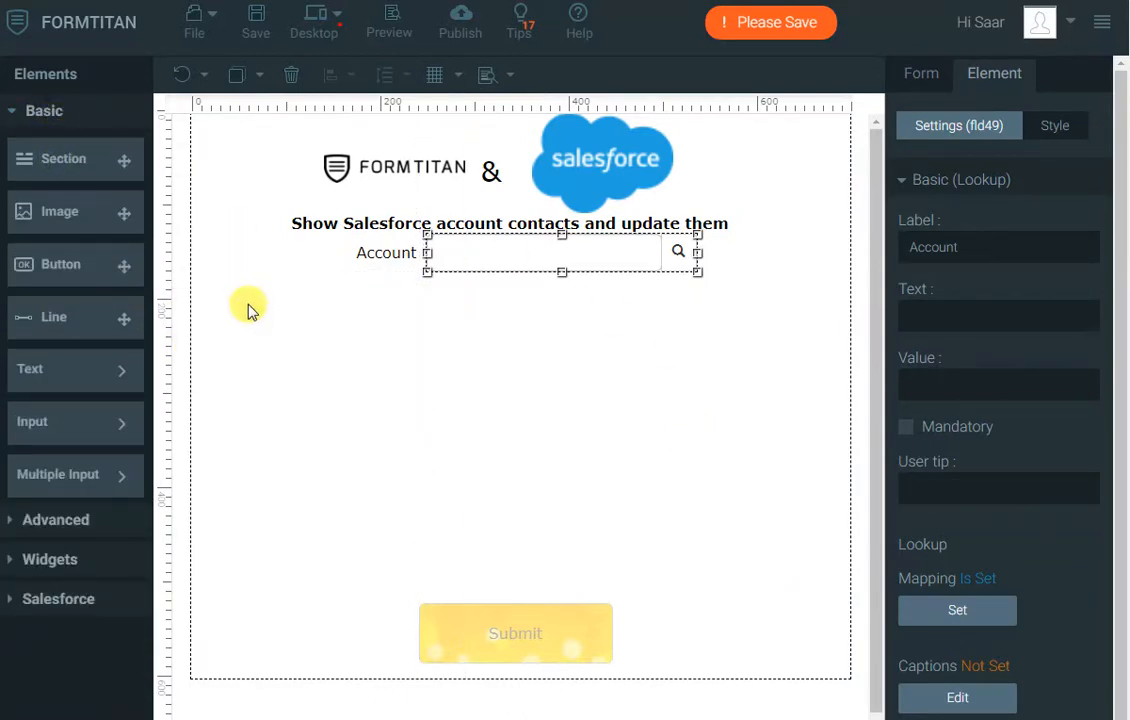
drag(379, 377, 821, 352)
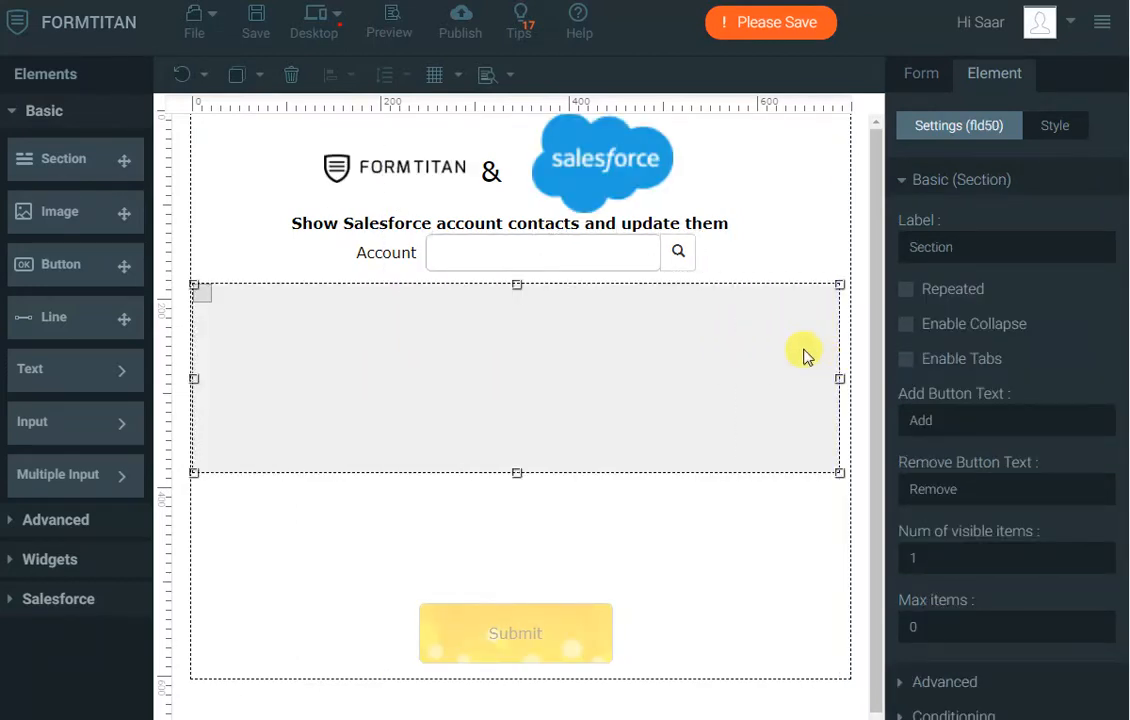
drag(482, 360, 491, 352)
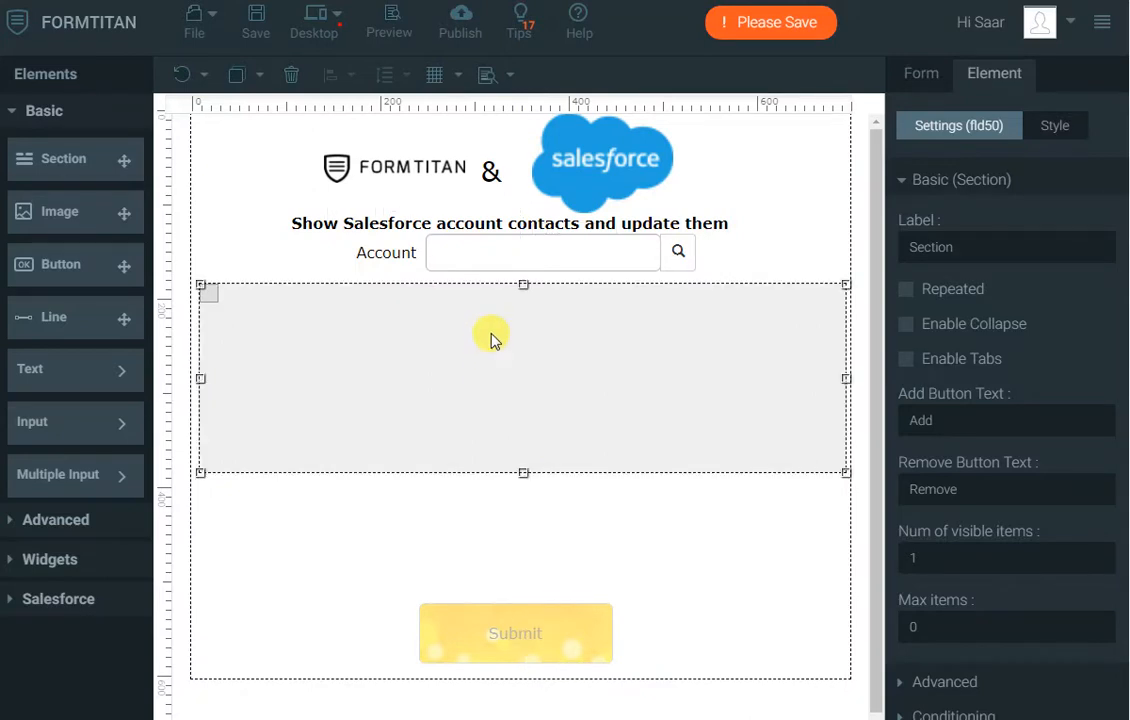
drag(524, 446, 527, 368)
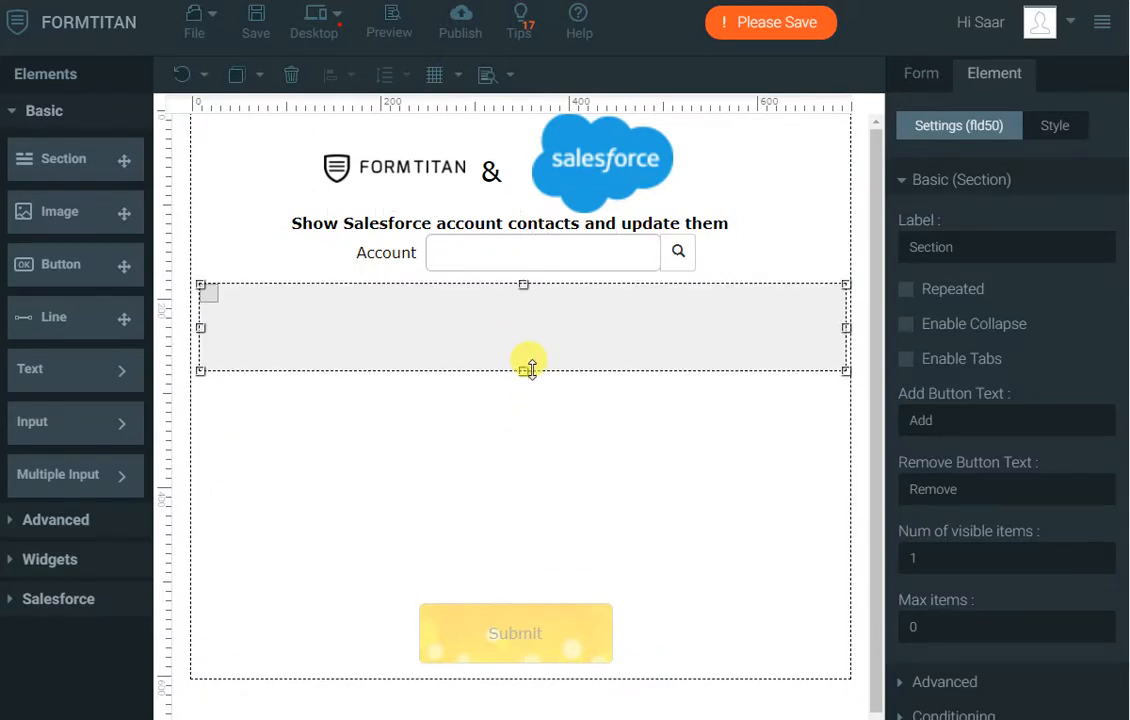
Step: Place a FullName element inside the new section
click(81, 366)
click(49, 527)
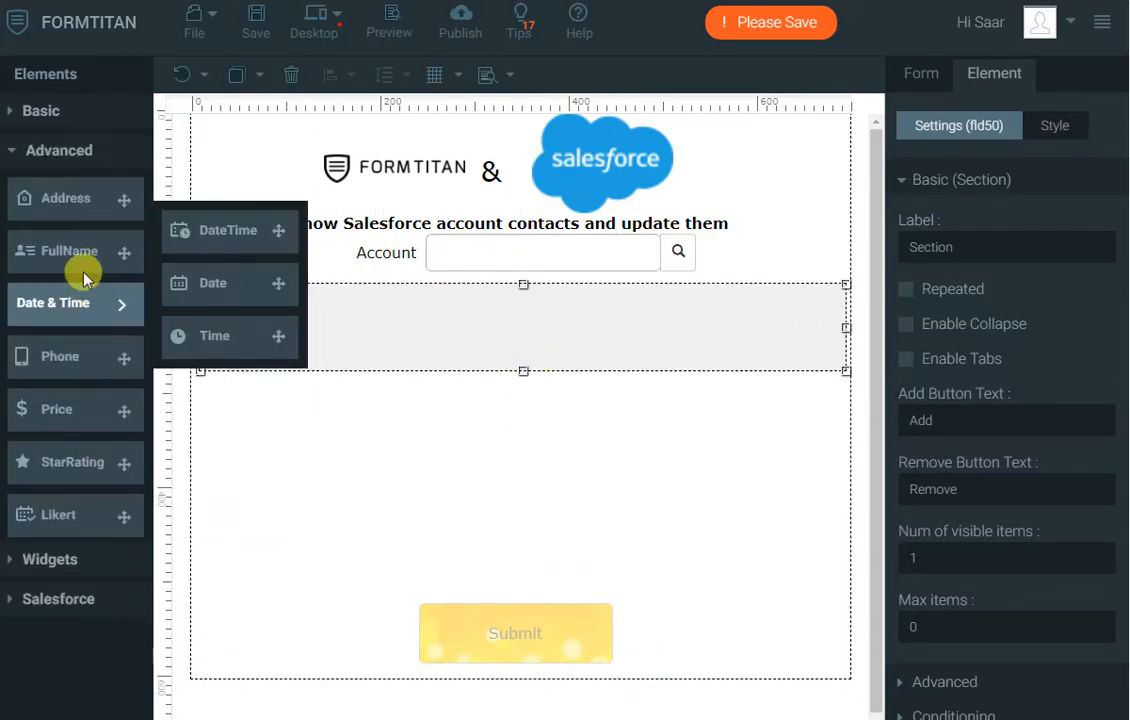
drag(106, 255, 285, 320)
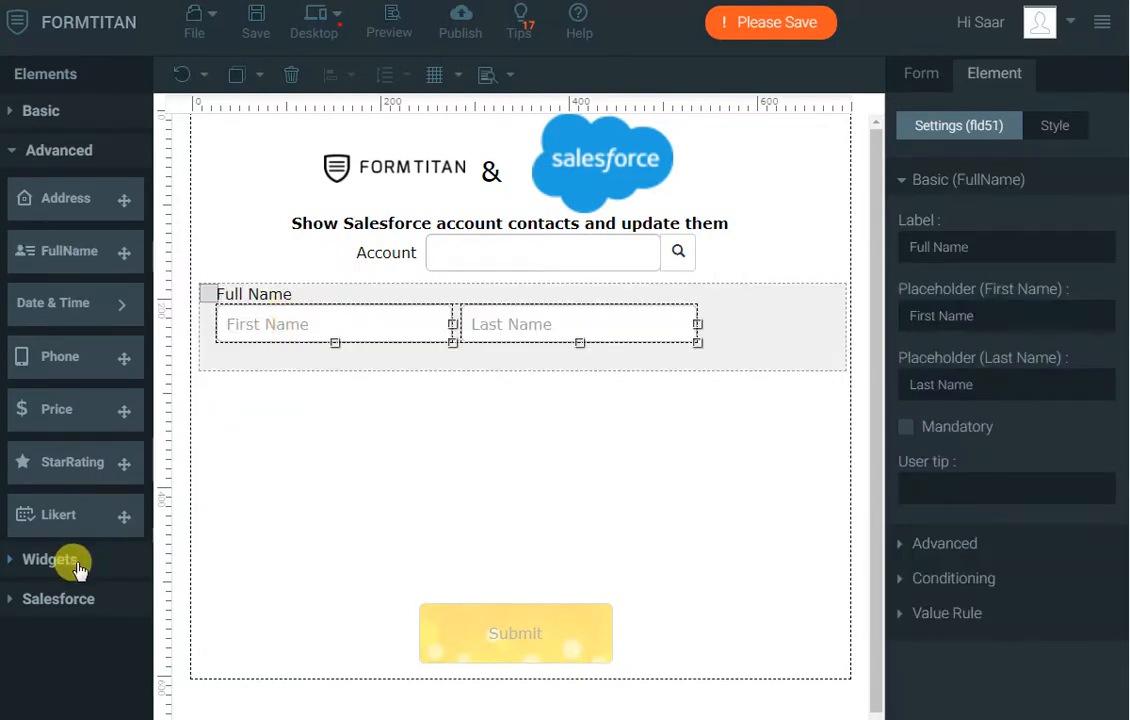
Step: Add a Hidden element to the section beside the last name field and name it ContactID
click(78, 566)
drag(68, 560, 704, 351)
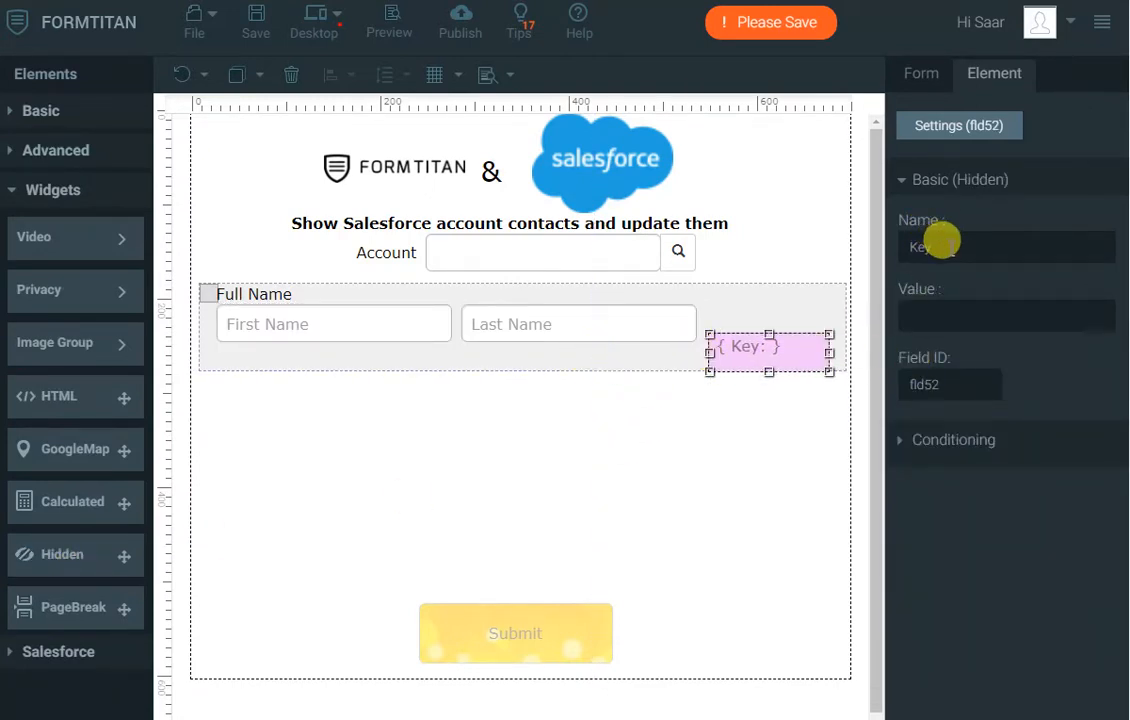
double_click(947, 247)
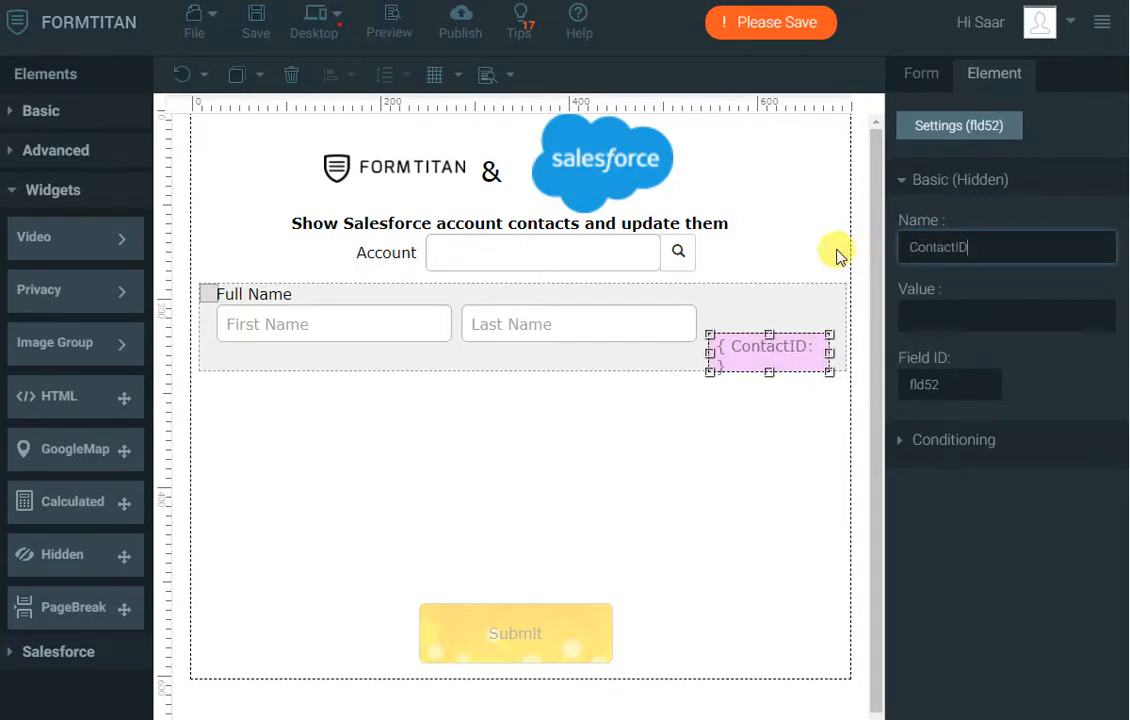
click(775, 260)
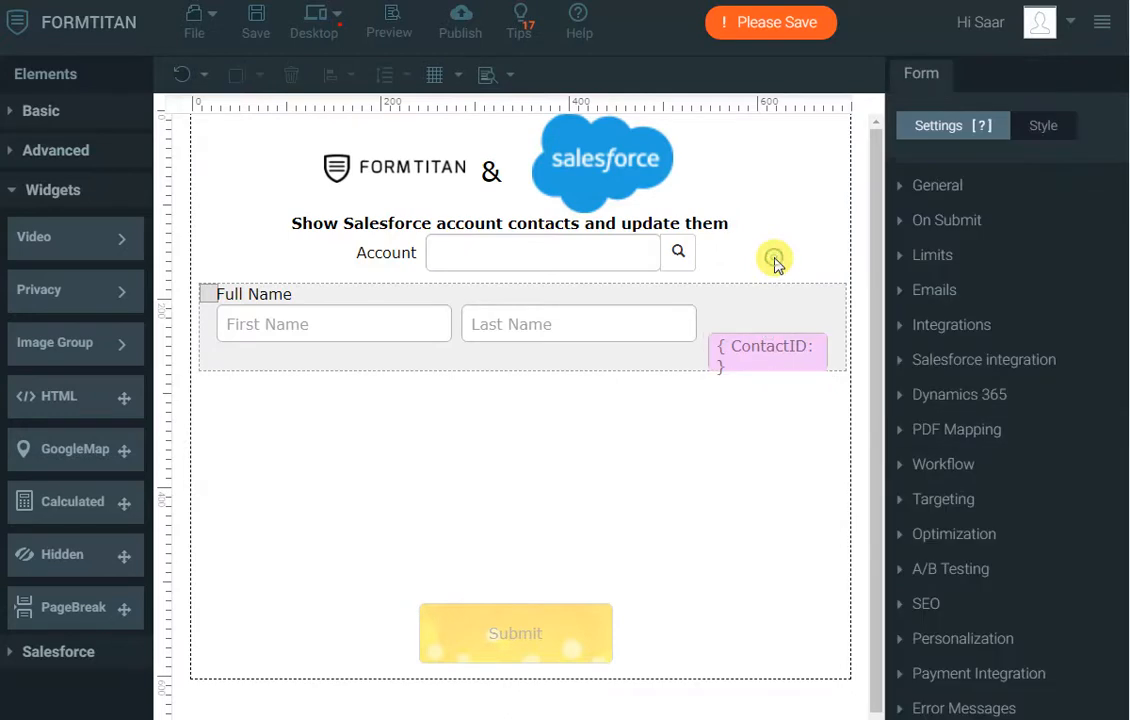
Step: Start a new Get From Salesforce field mapping for the form and choose Contact as its object
click(936, 357)
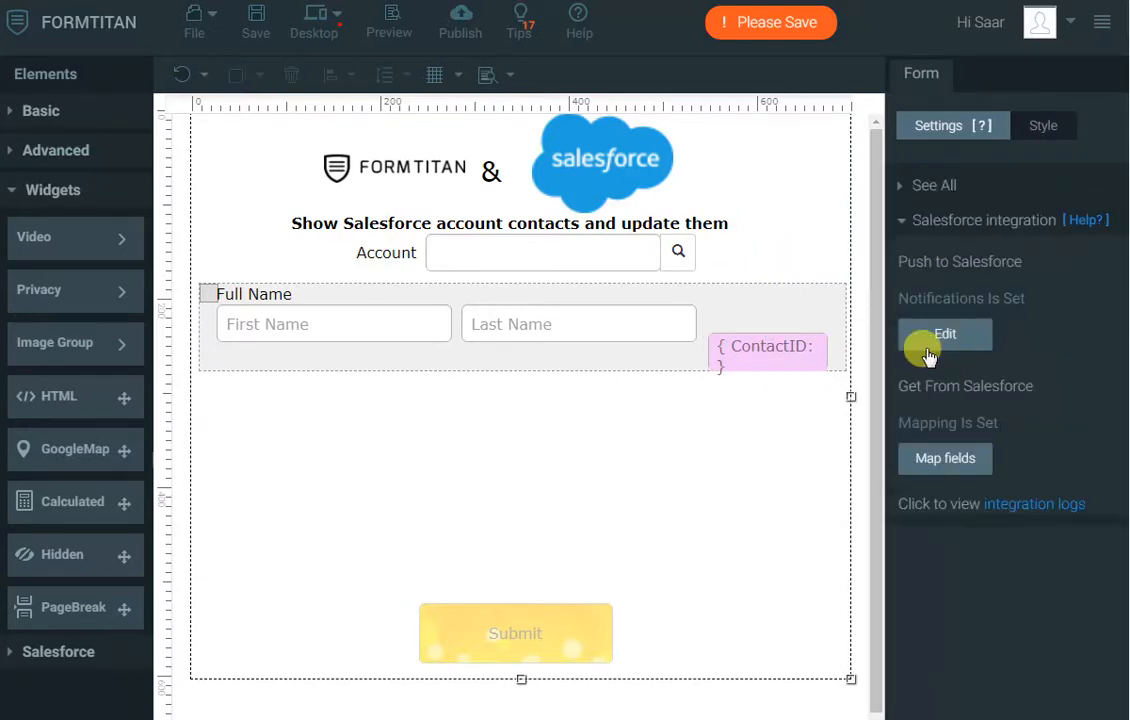
click(950, 460)
click(251, 263)
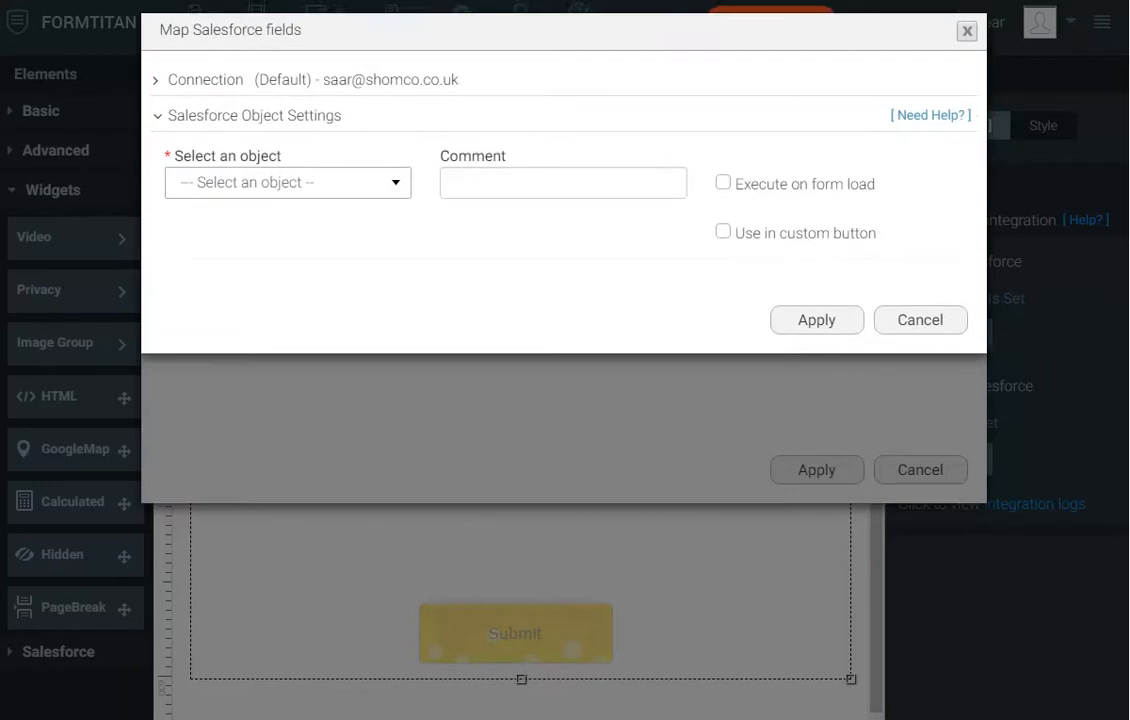
click(351, 199)
text(cont)
key(Down)
key(Down)
key(Down)
key(Up)
key(Return)
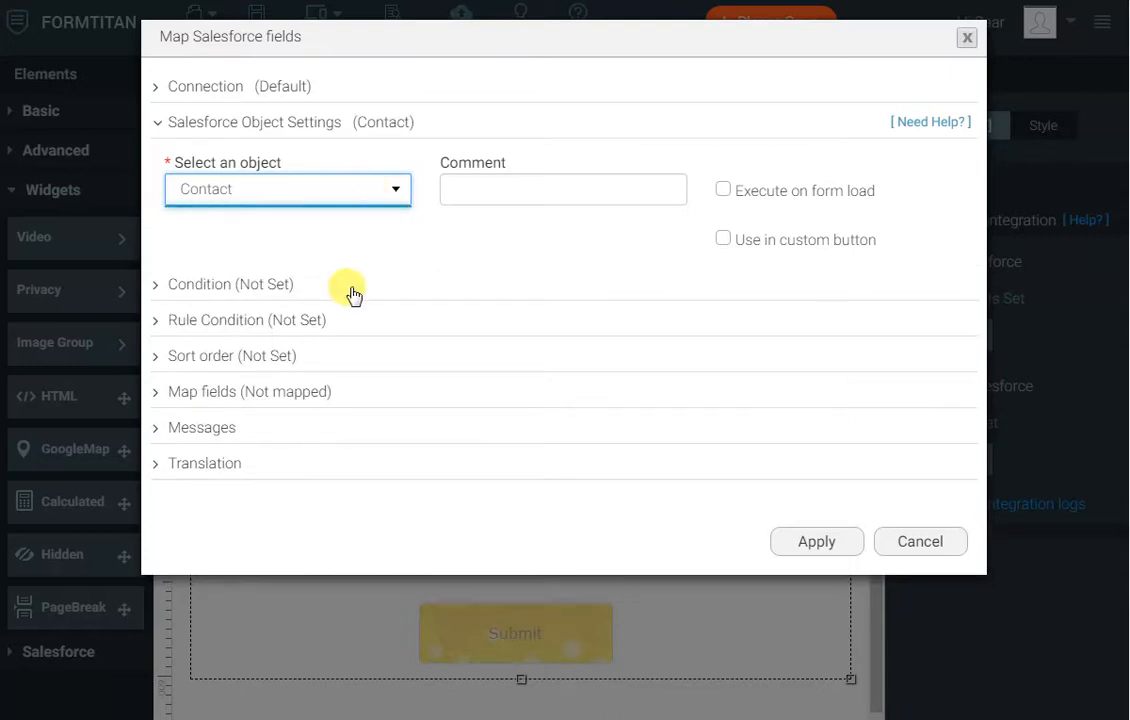
Step: Set the Contact mapping's condition to Account ID Equals Account and take all records if multiple matches are found
click(276, 287)
click(262, 384)
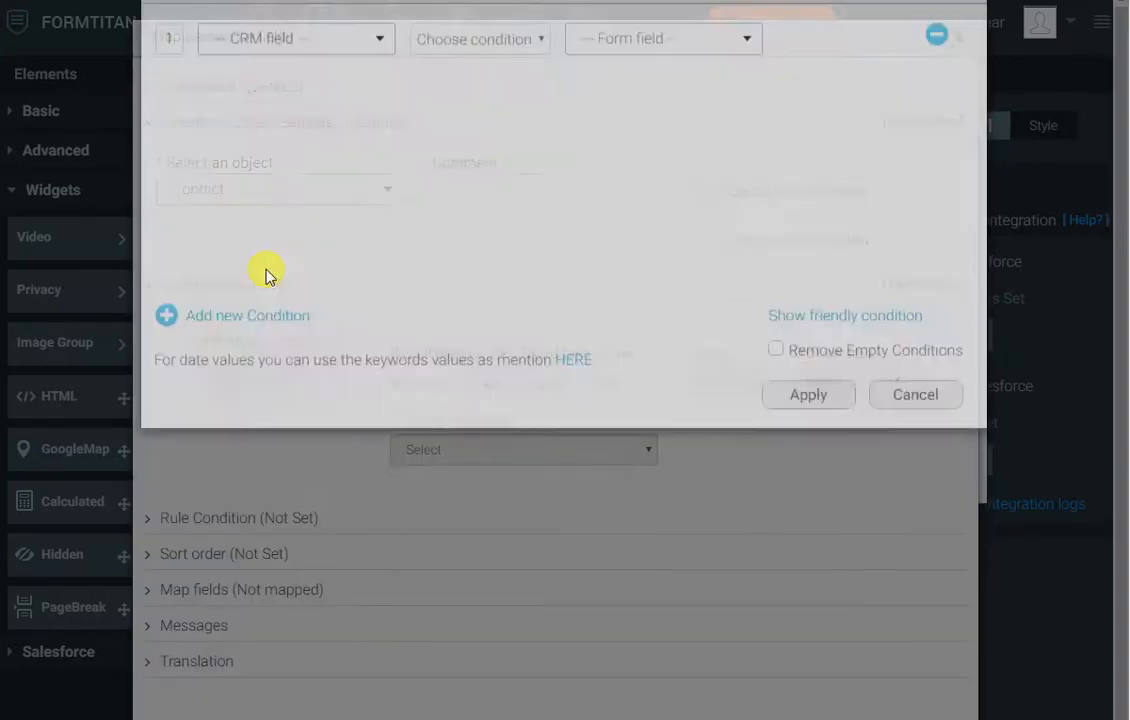
click(312, 102)
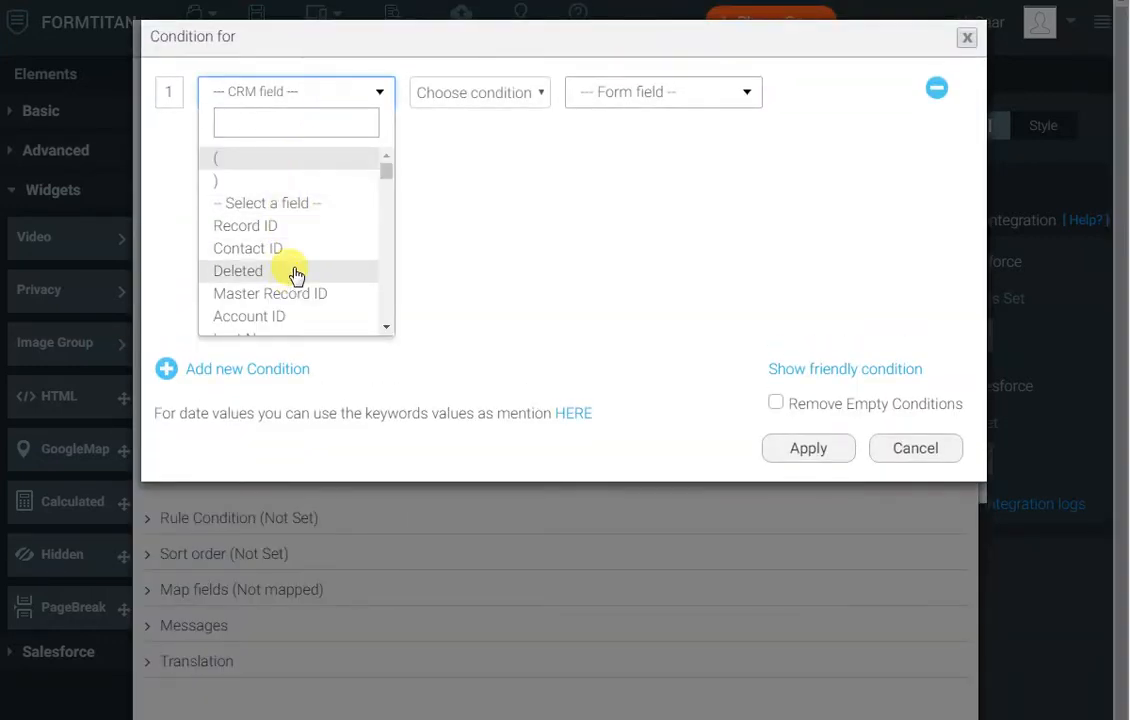
click(290, 316)
click(446, 93)
click(457, 136)
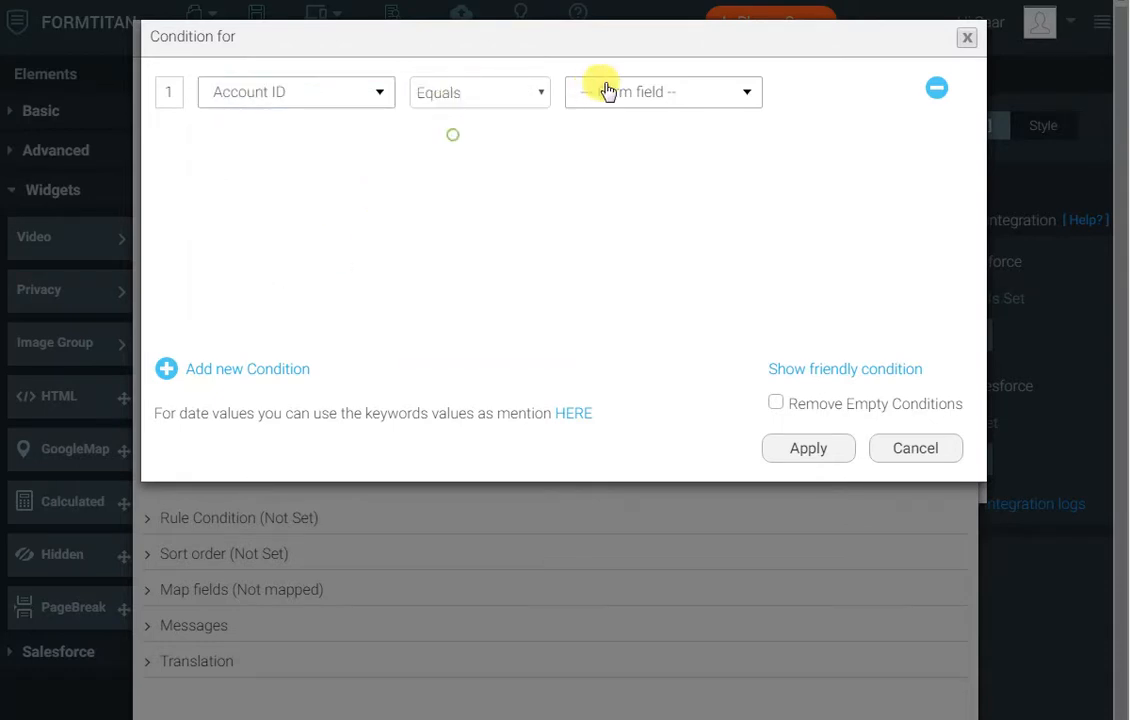
click(620, 88)
click(628, 160)
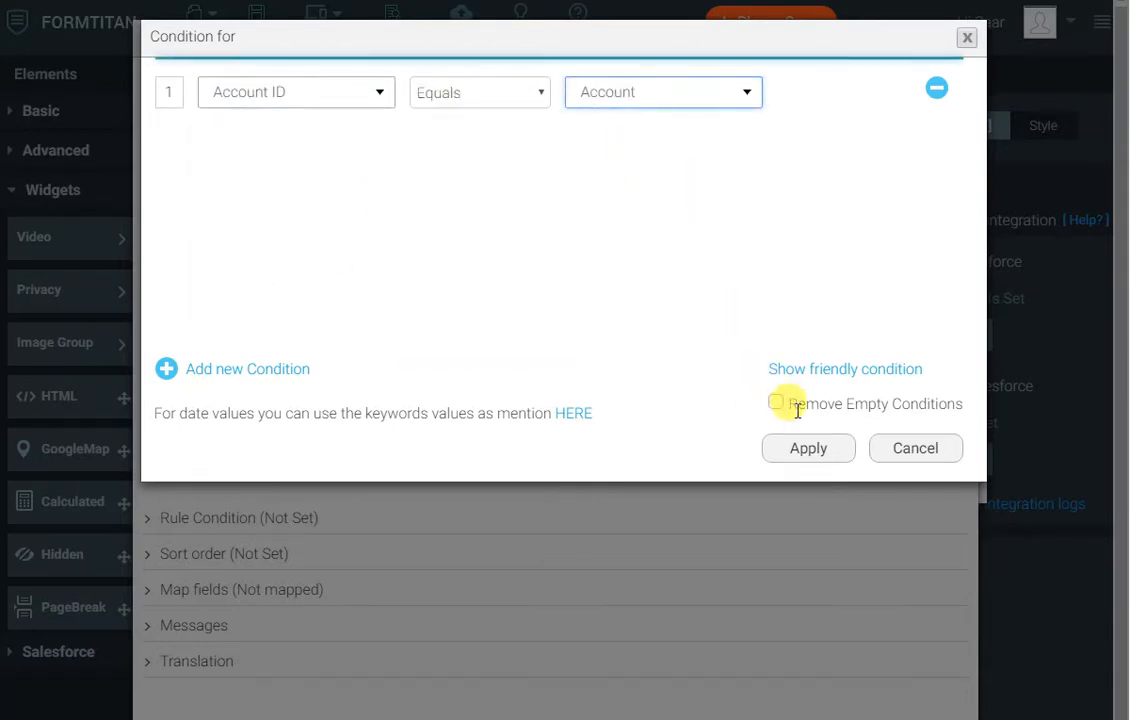
click(806, 451)
click(589, 384)
Step: Map ContactID to Contact ID, Full Name.Last Name to Last Name and Full Name.First Name to First Name
click(318, 591)
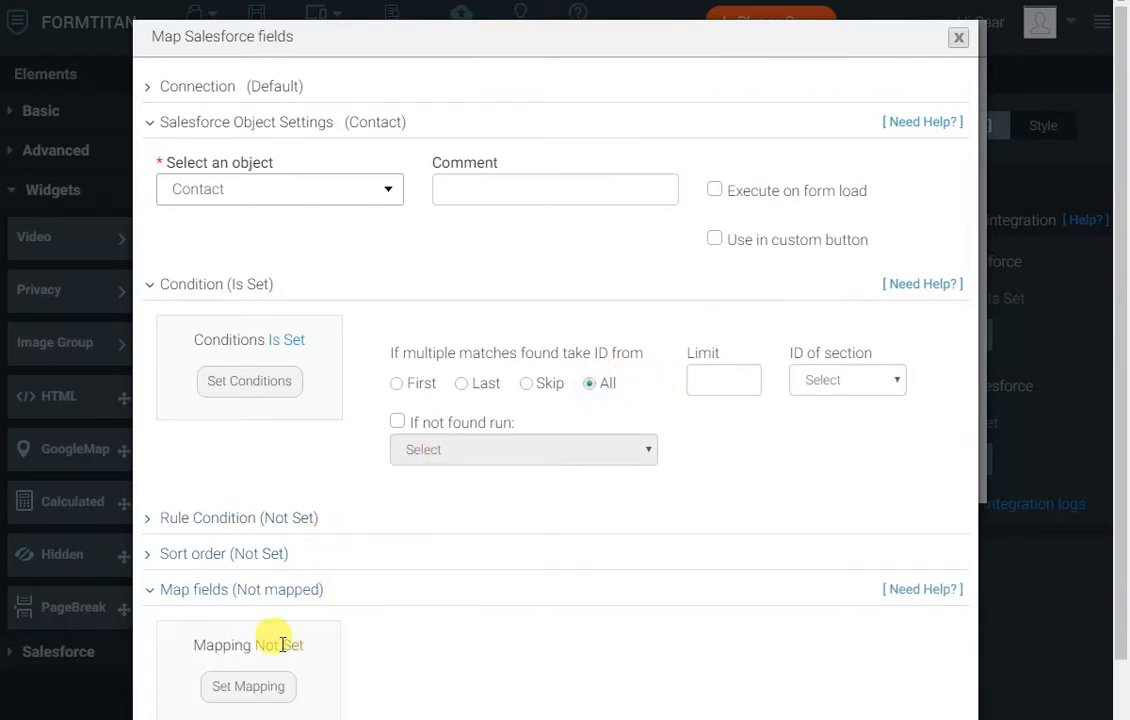
click(272, 687)
scroll(435, 400, down, 2)
scroll(437, 440, down, 3)
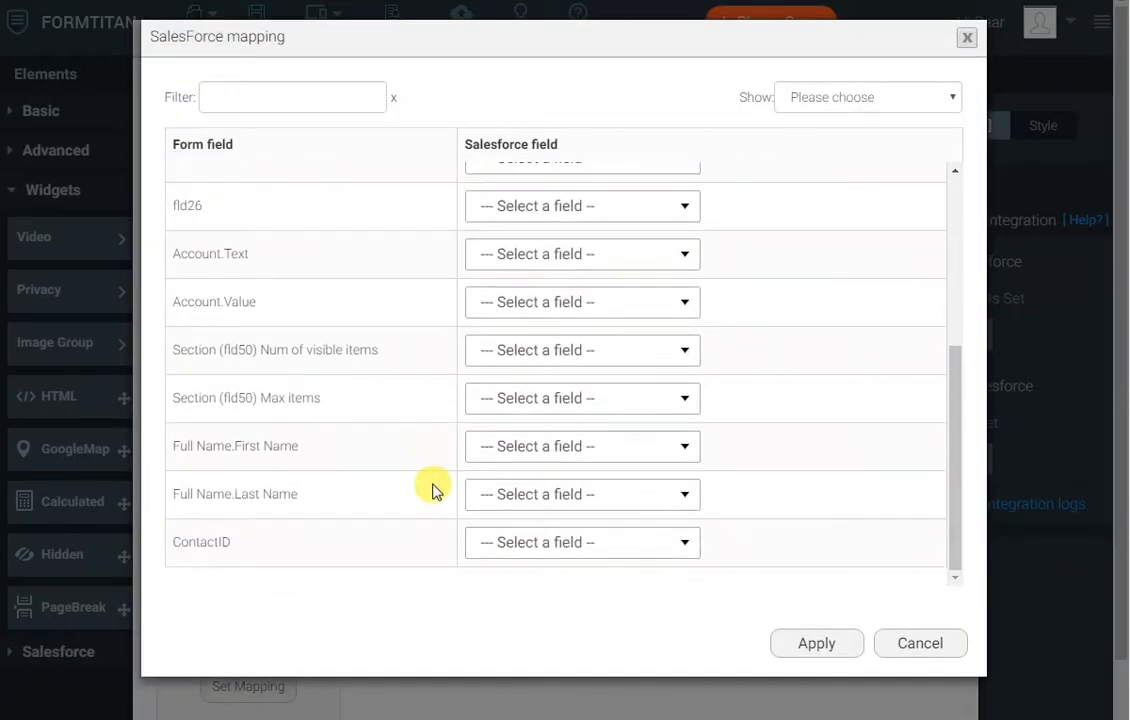
click(517, 532)
text(cont)
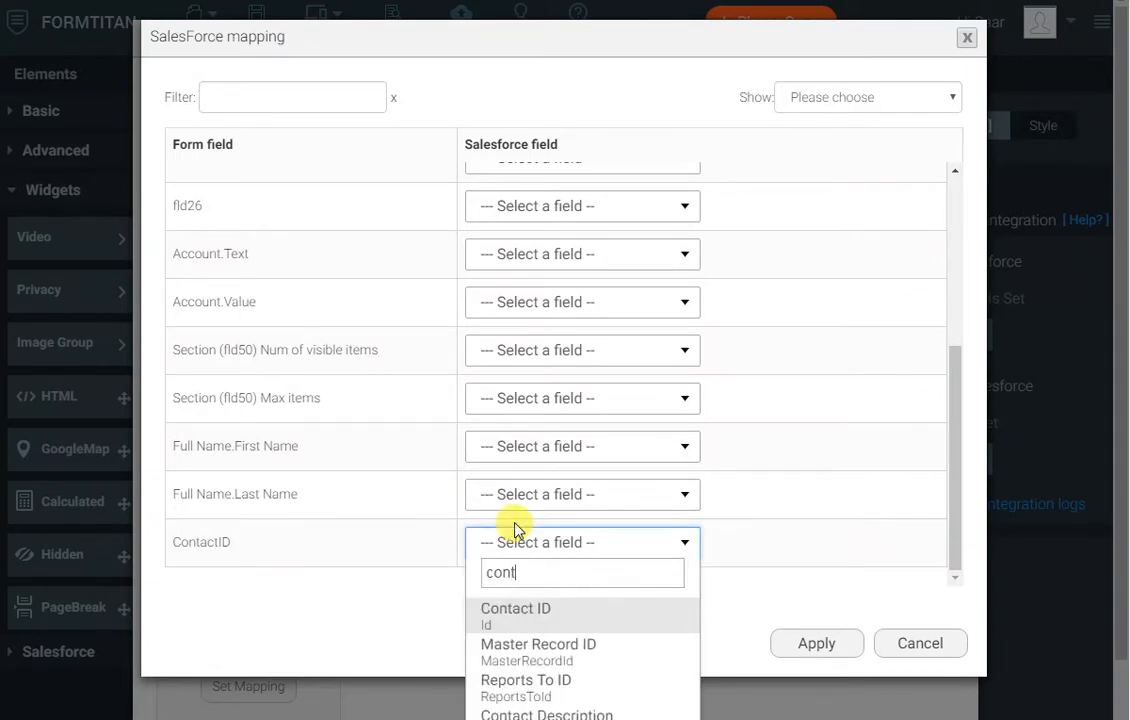
key(Return)
text(lst)
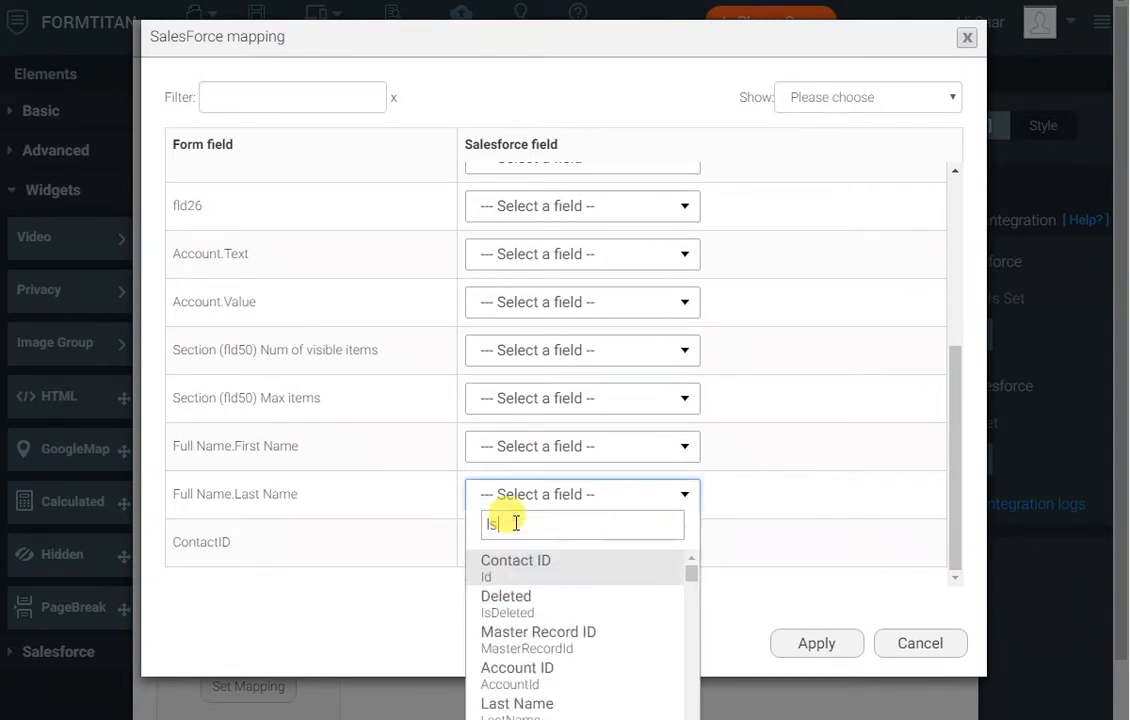
key(Return)
key(shift+Tab)
text(fir)
key(Return)
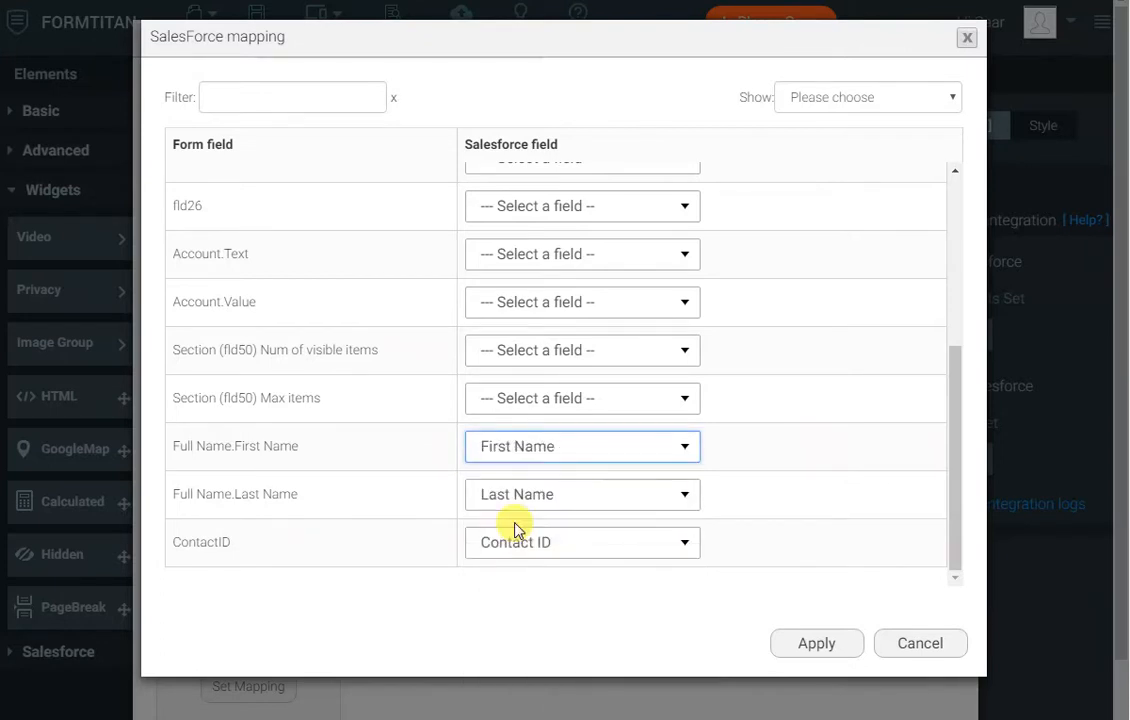
click(815, 643)
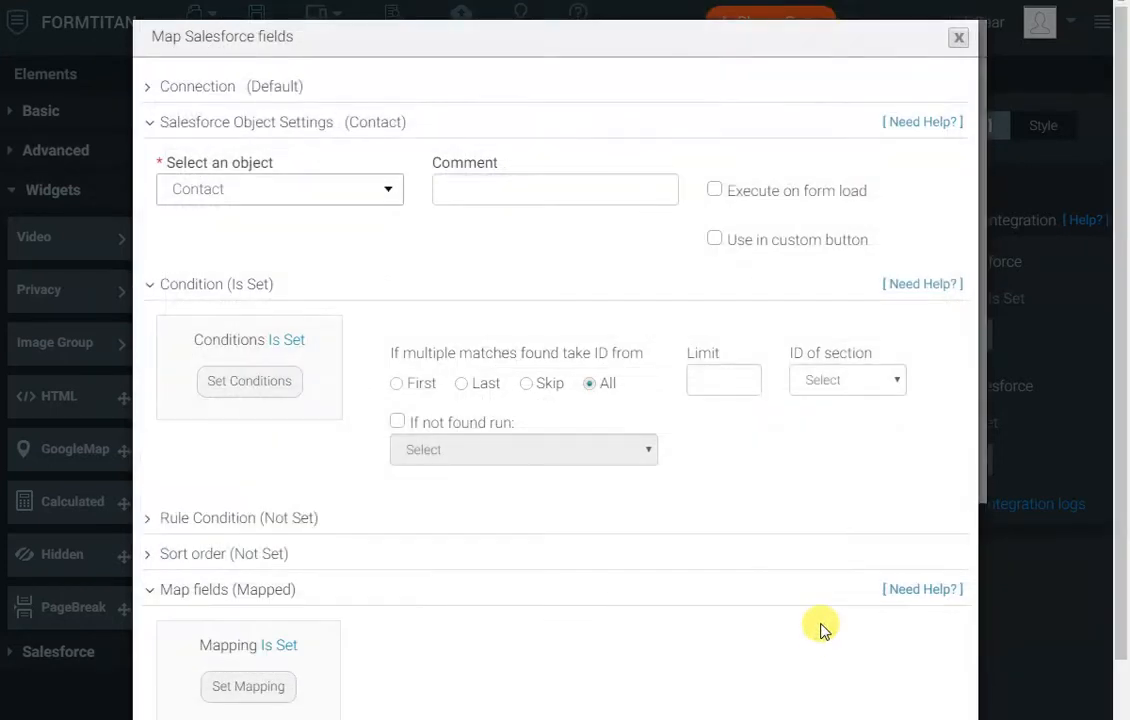
Step: Apply the Get From Salesforce mapping for Contact and open the published form
scroll(820, 533, down, 3)
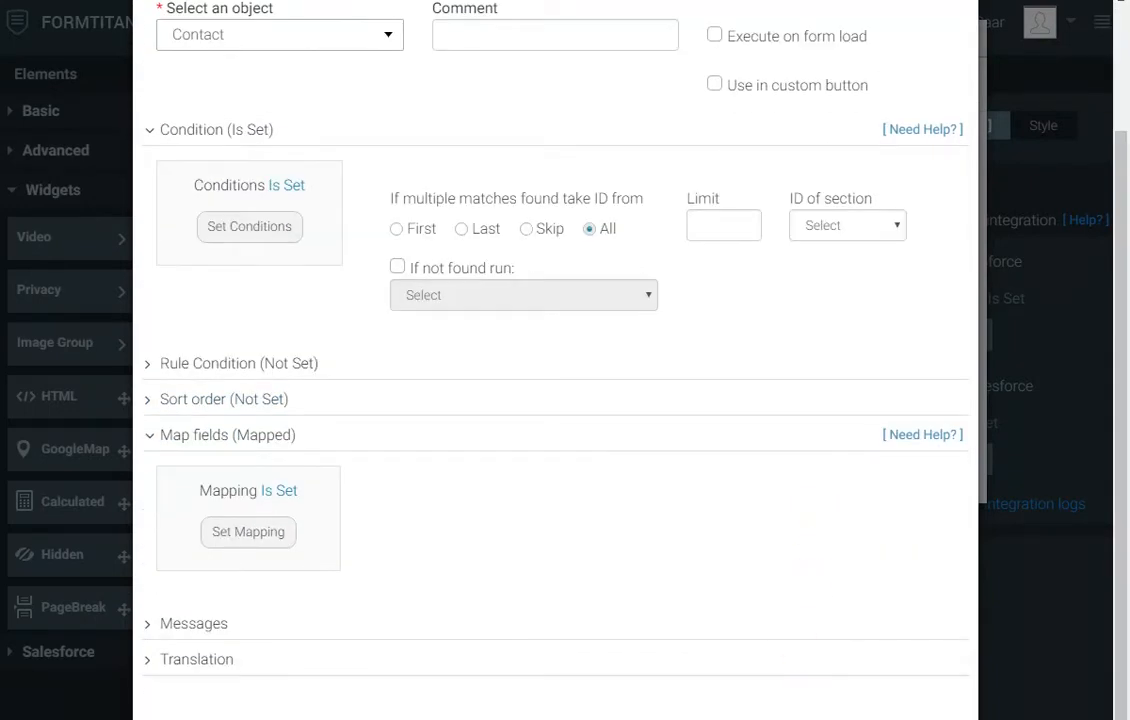
click(790, 710)
click(783, 497)
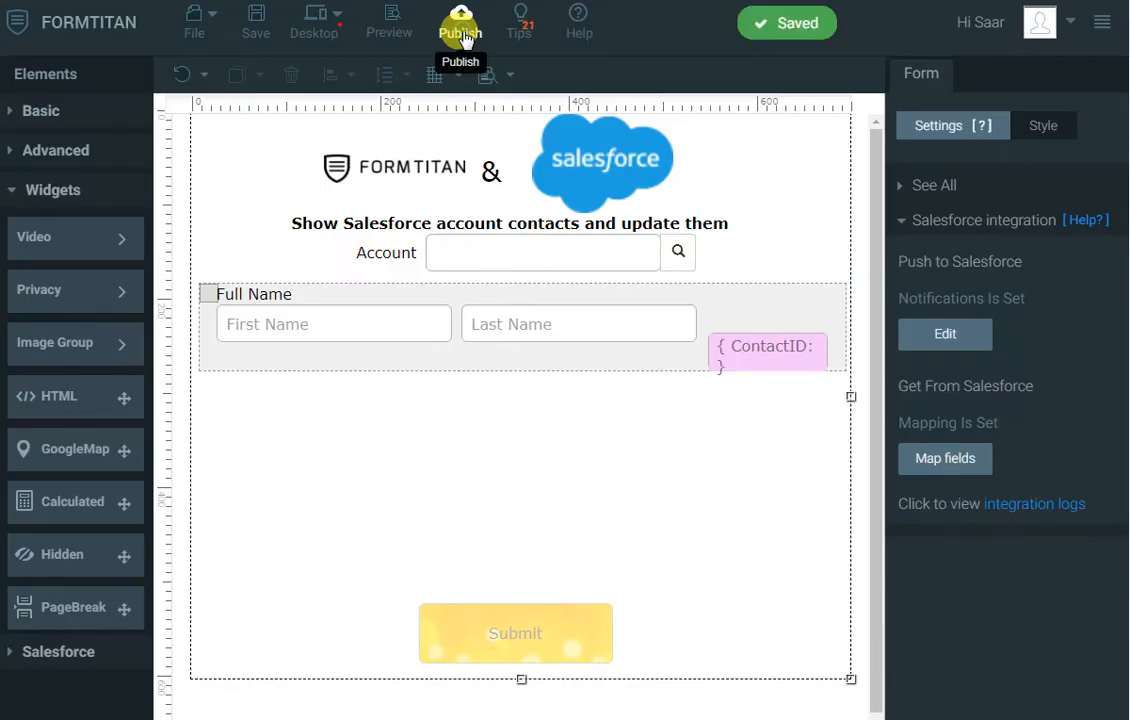
click(463, 37)
click(830, 112)
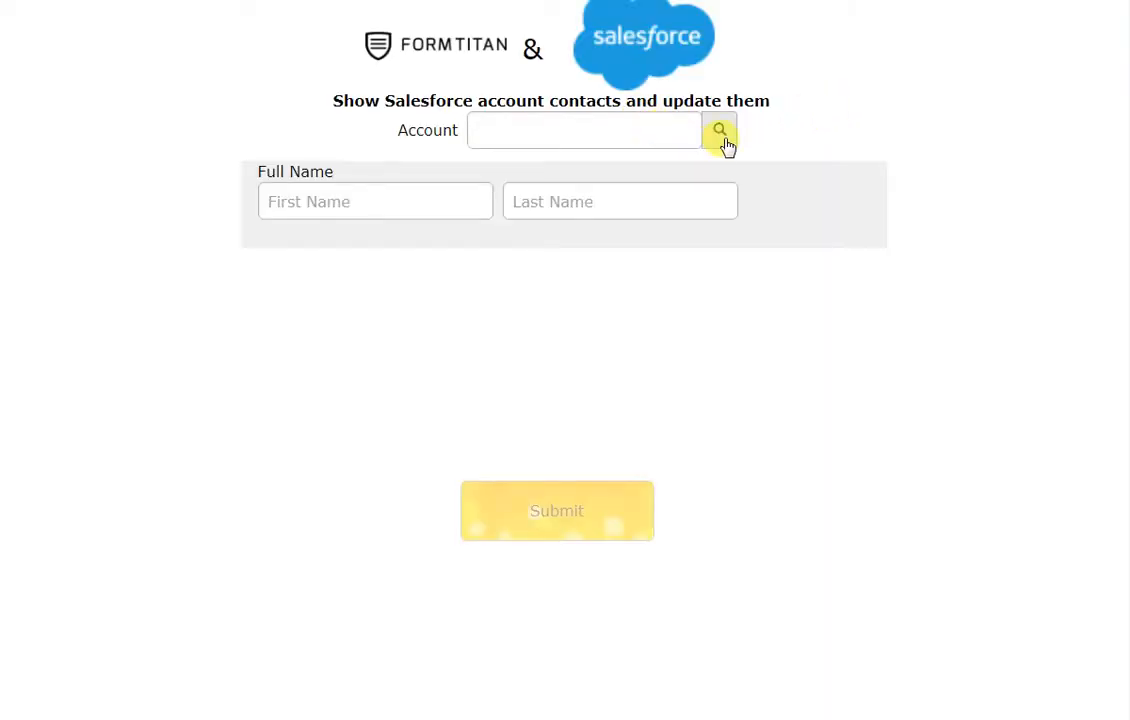
Step: Select the BennyEnc account through the form's Account lookup and examine that account's contacts in Salesforce
click(720, 131)
click(361, 103)
text(be)
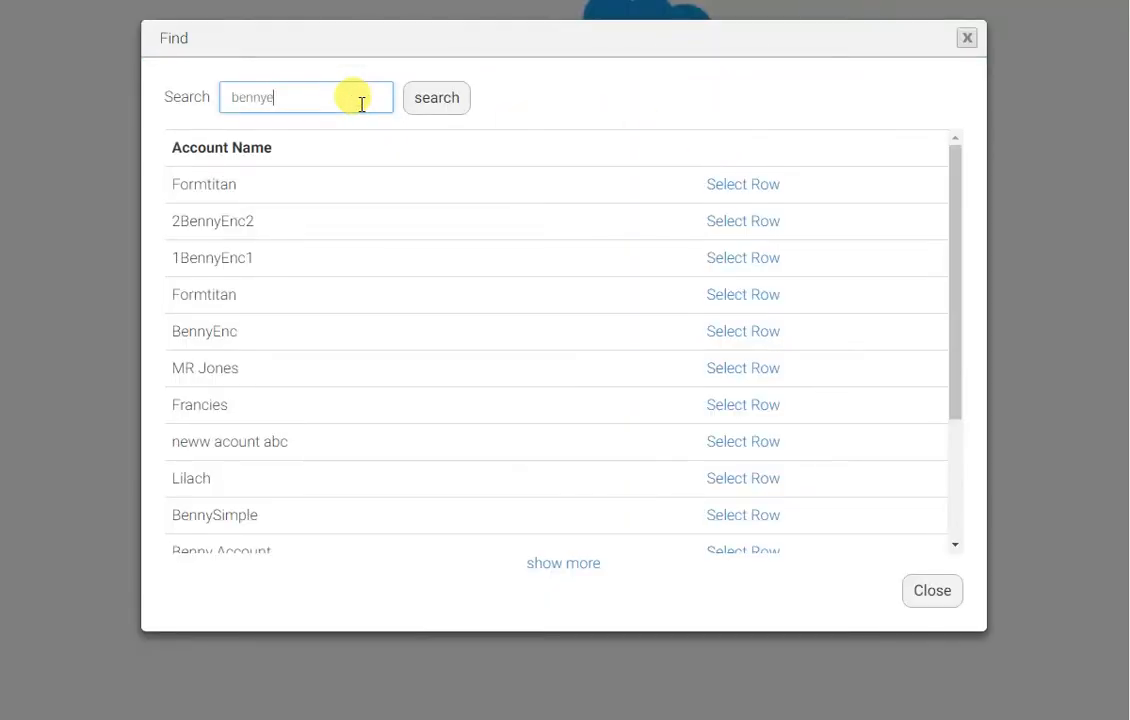
text(nnye)
click(412, 104)
click(647, 262)
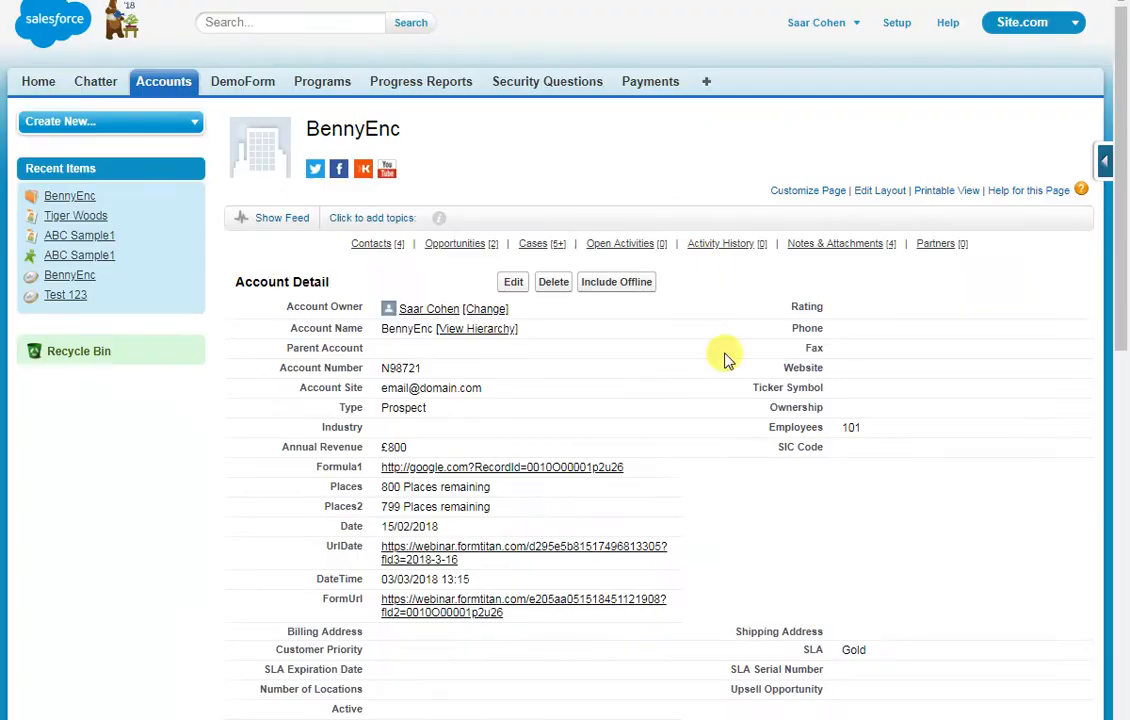
scroll(840, 396, down, 6)
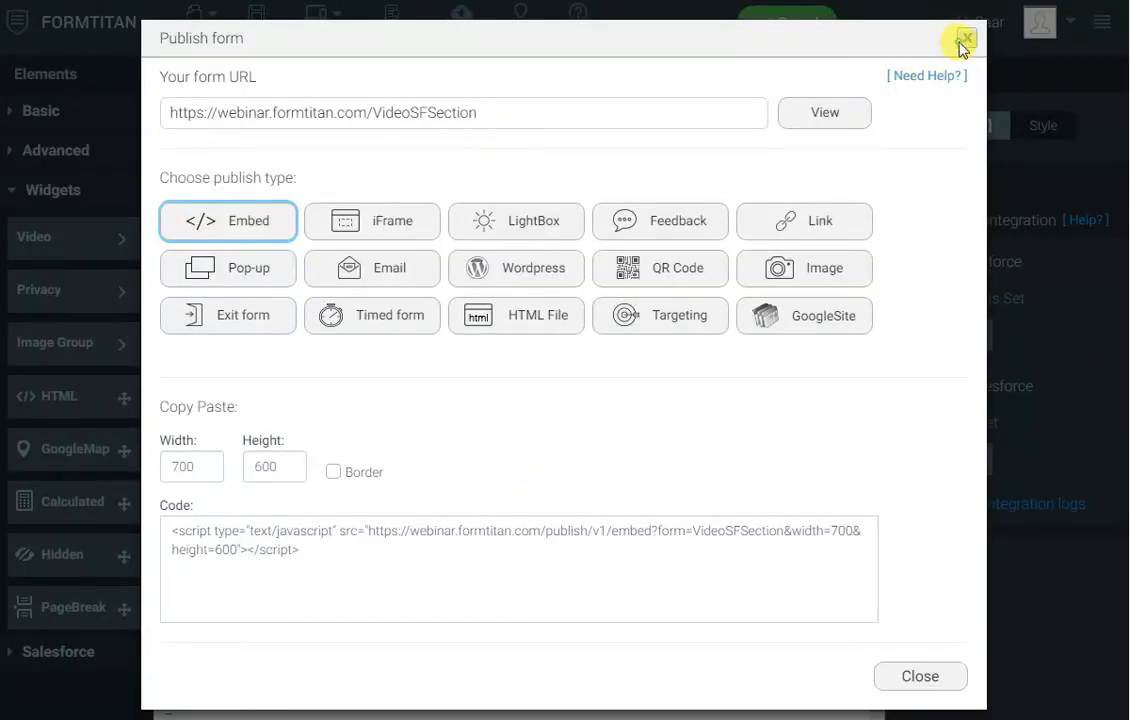
Step: Return to the form editor, narrow the section slightly from both sides and move the ContactID element back inside it
click(962, 42)
click(840, 323)
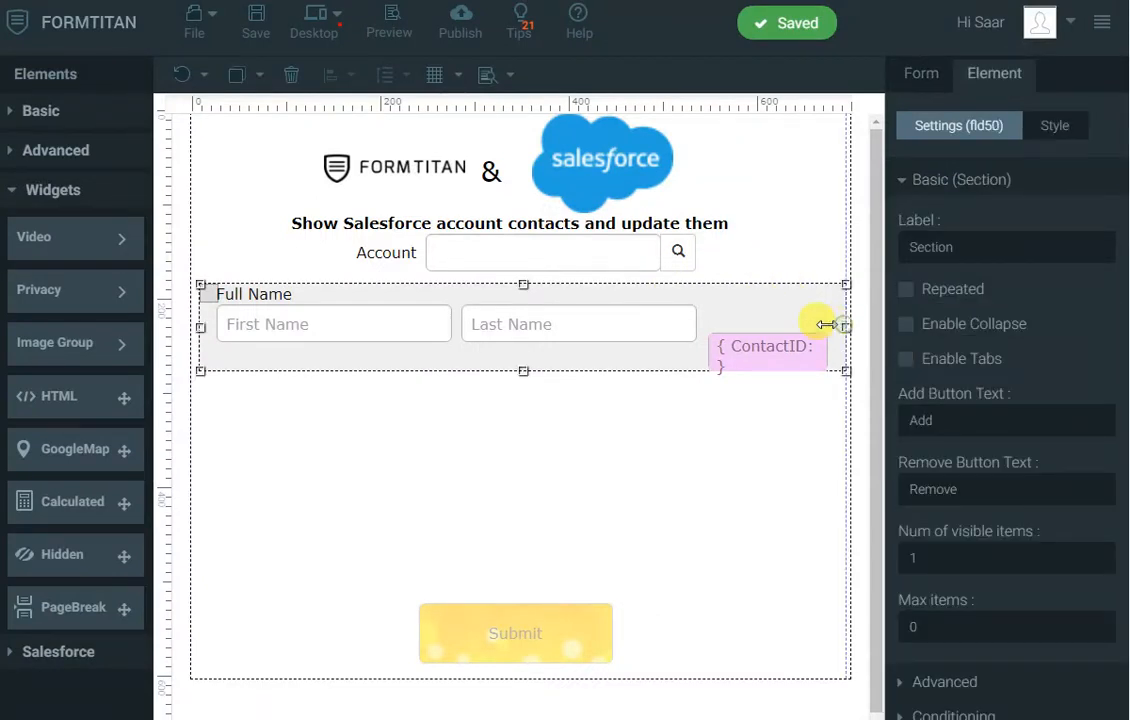
drag(826, 325, 803, 327)
drag(202, 327, 217, 328)
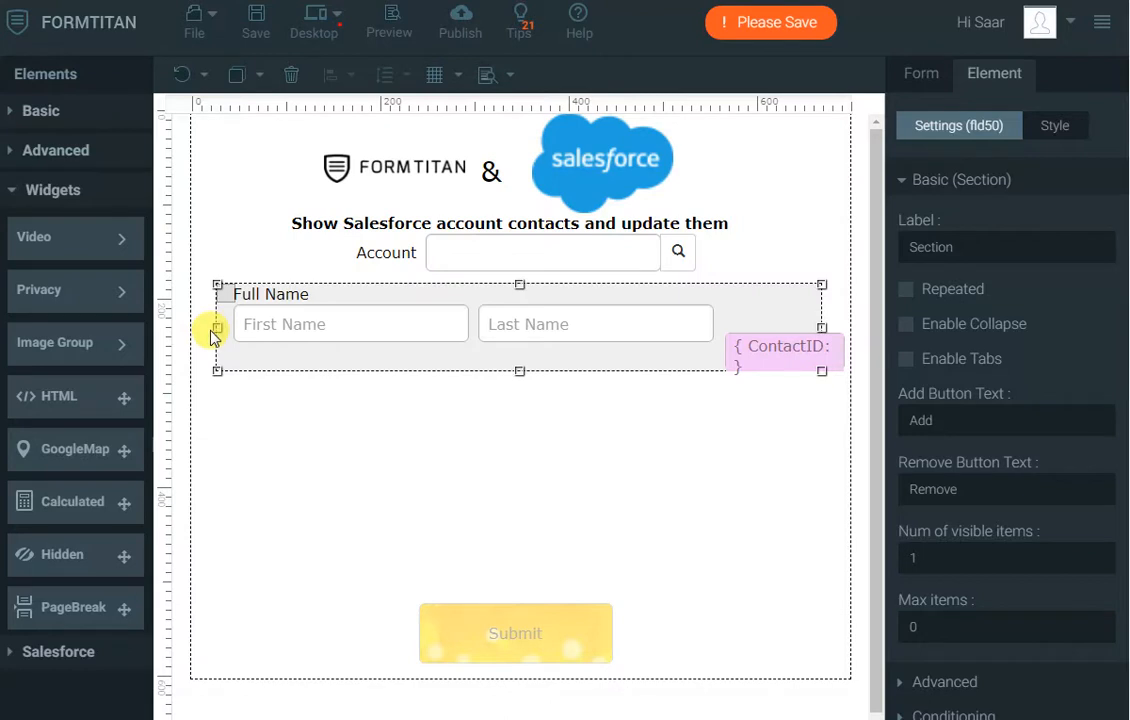
mouse_move(742, 352)
mouse_down()
mouse_move(749, 346)
mouse_move(728, 333)
mouse_up()
click(660, 466)
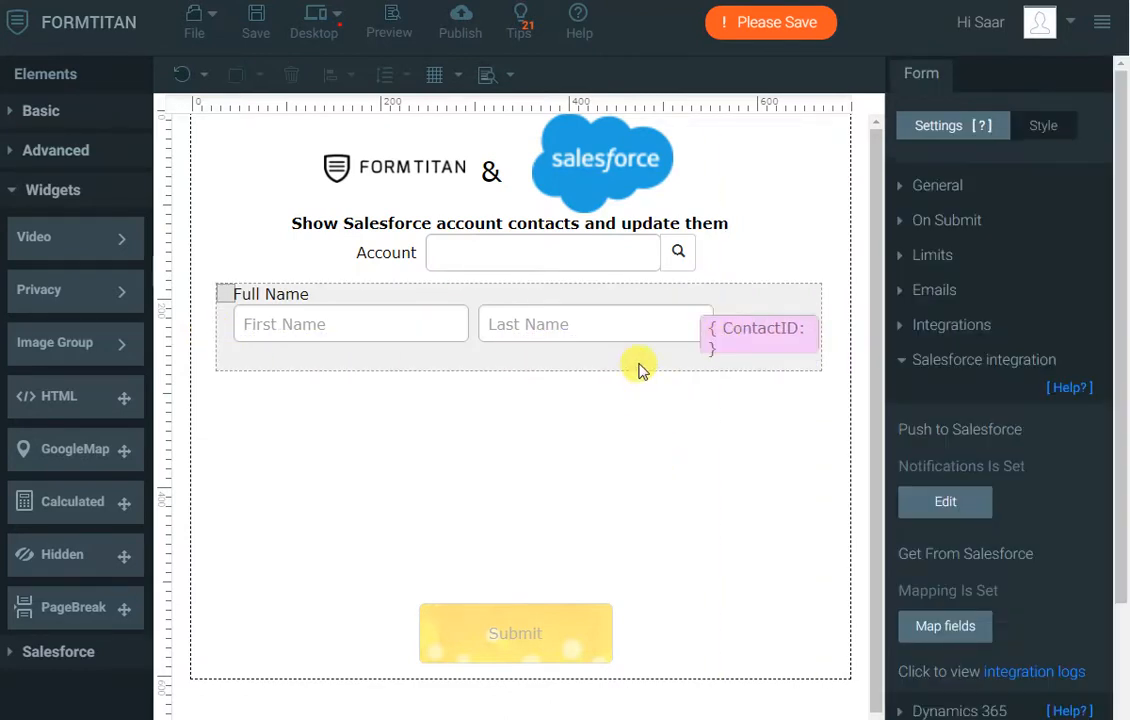
Step: Set the section's number of visible items to 2 and save the form
click(650, 355)
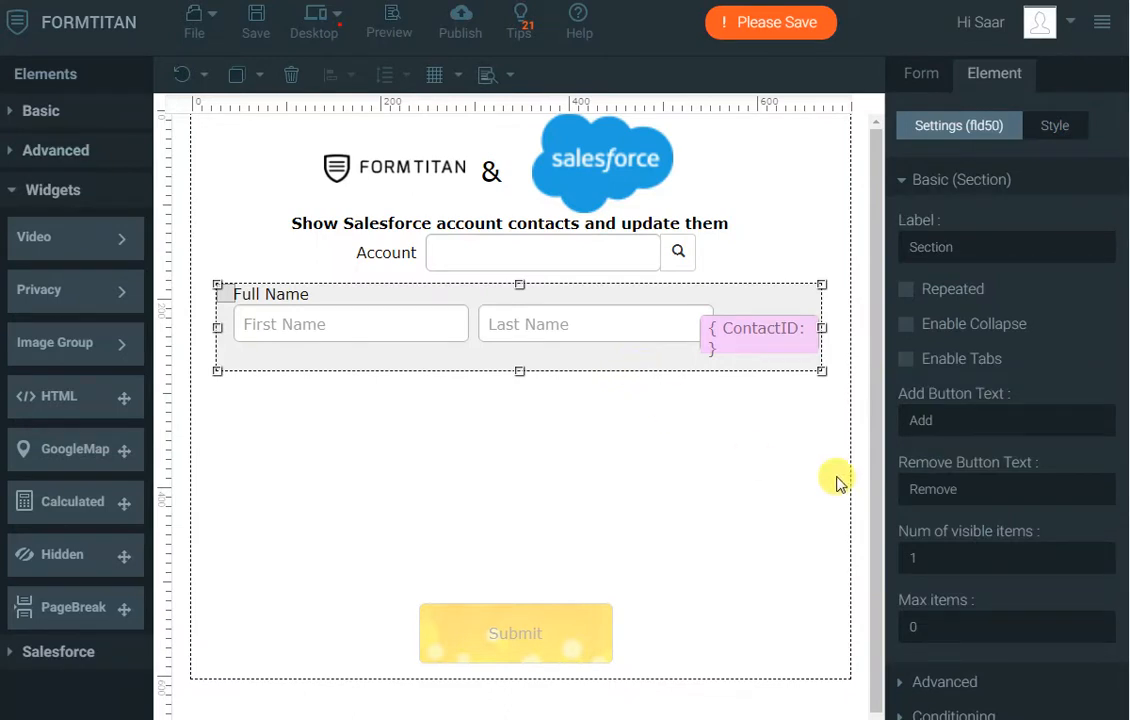
double_click(947, 555)
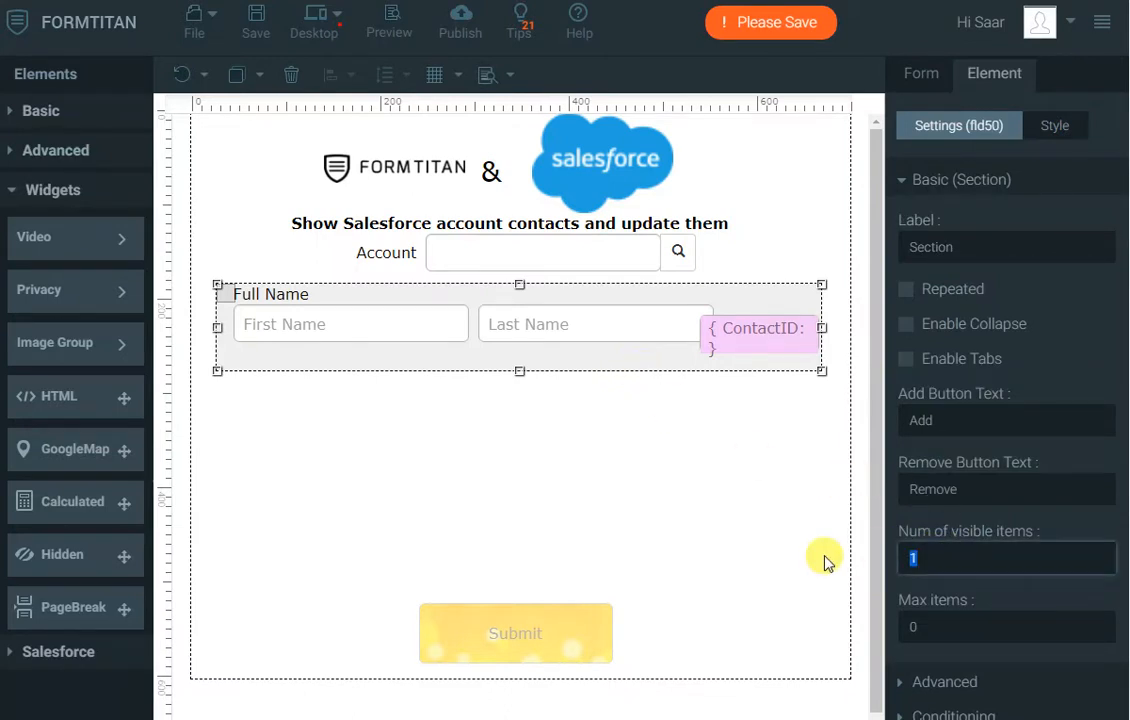
text(2)
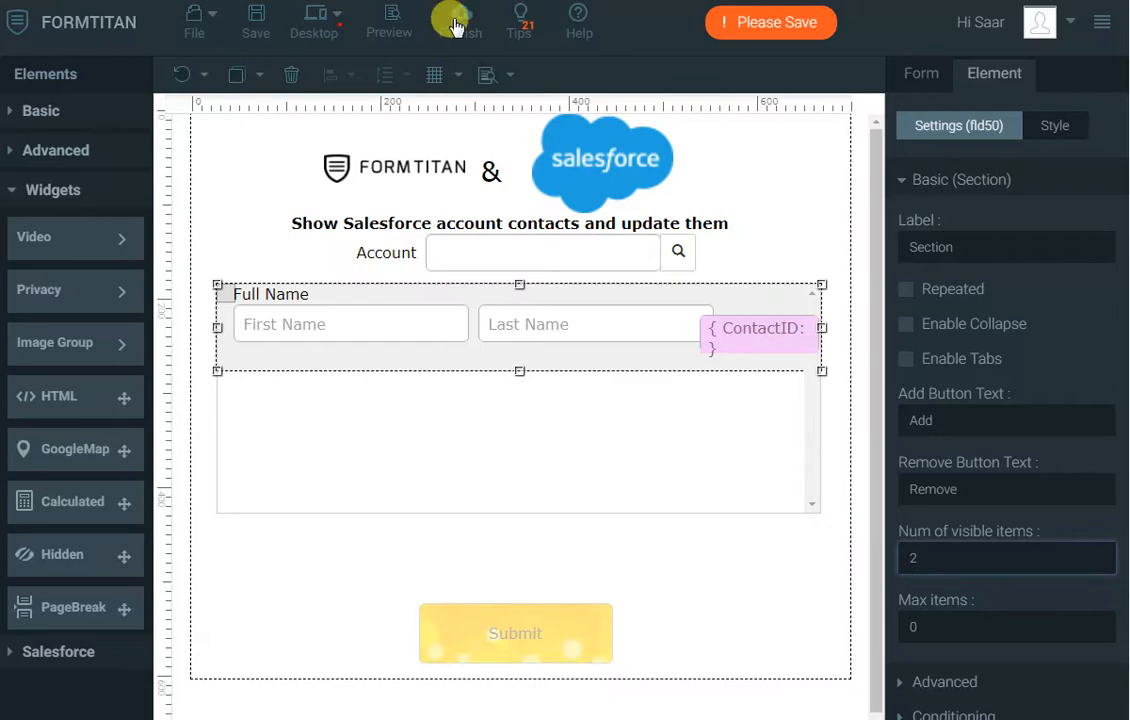
click(254, 18)
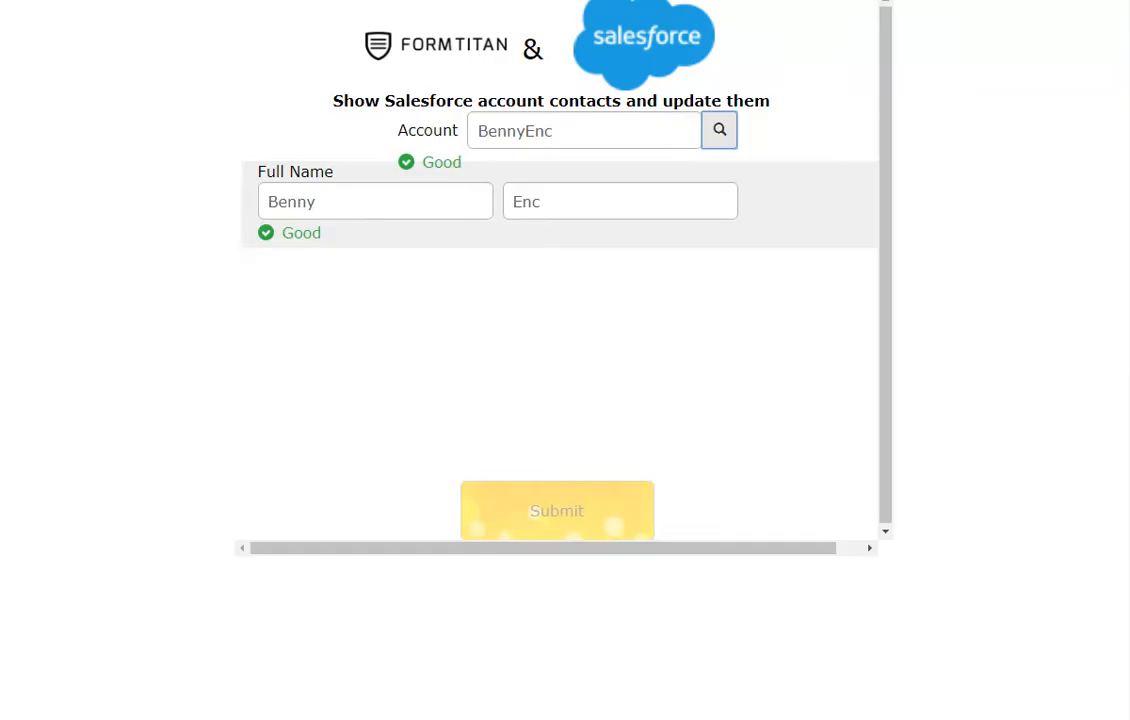
Step: Reload the published form, look up the BennyEnc account and examine the contacts in the repeated section
key(F5)
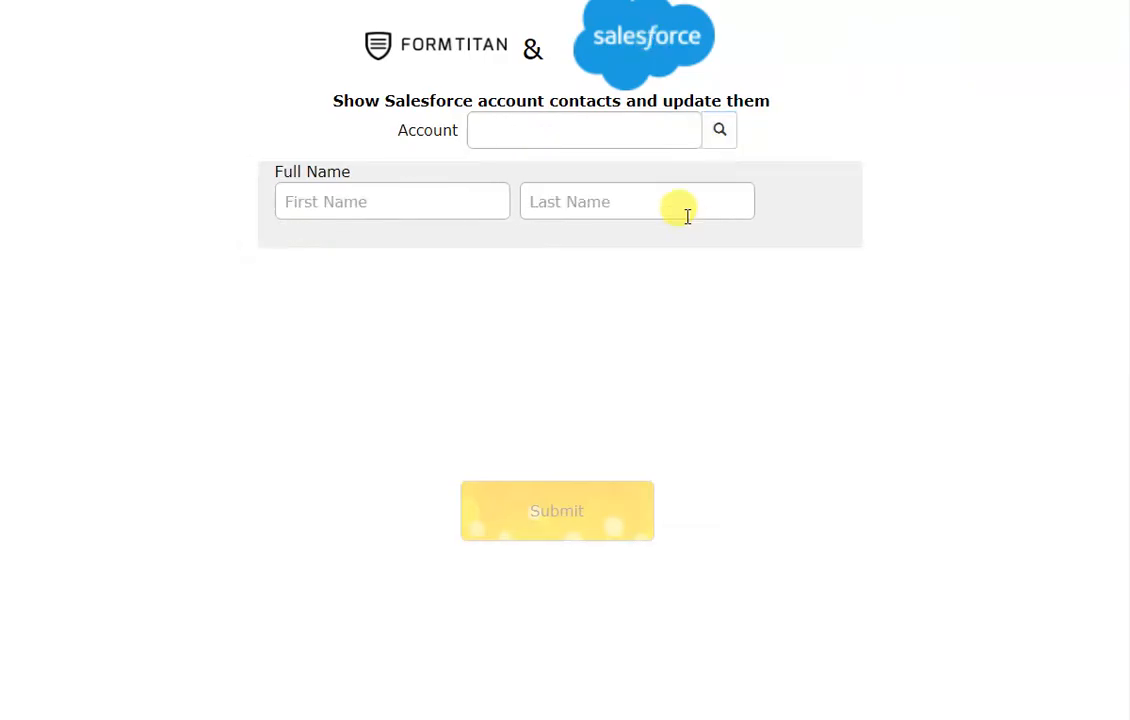
click(720, 133)
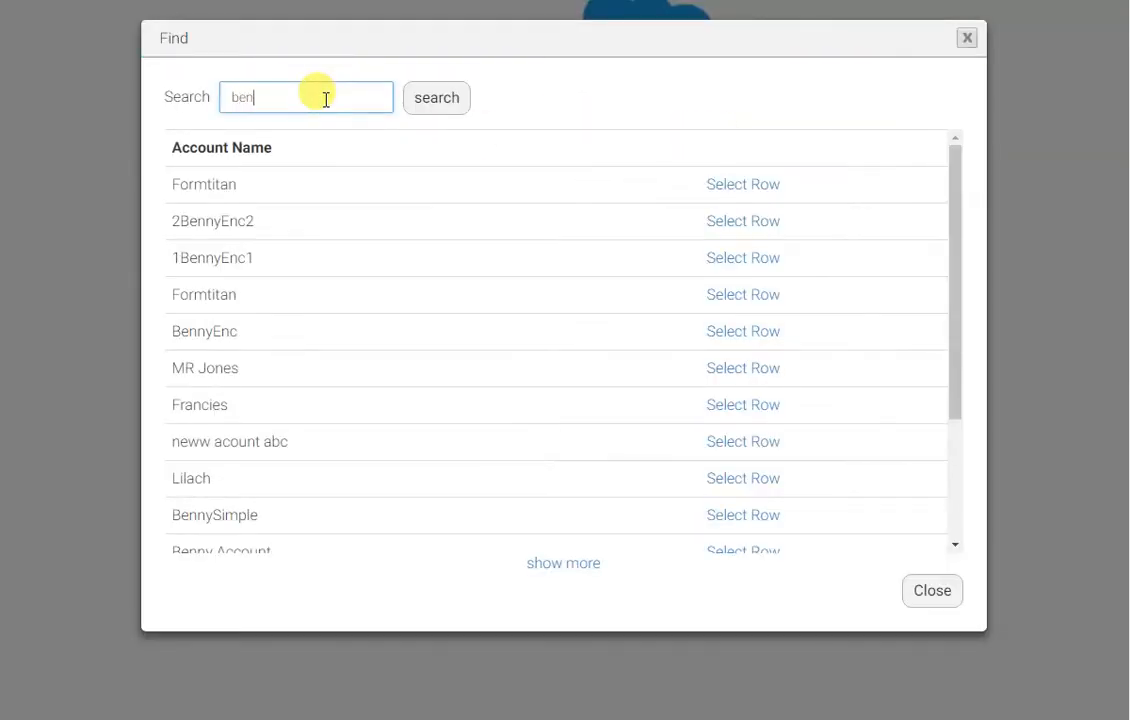
text(bennyen)
click(437, 97)
click(664, 256)
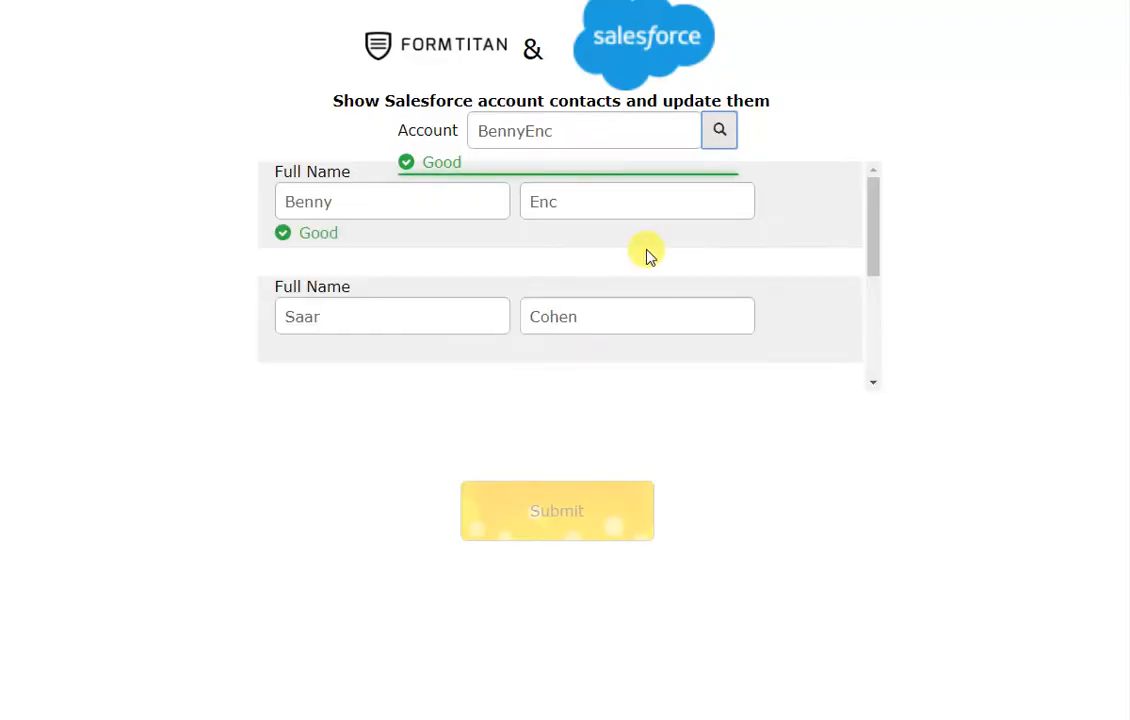
scroll(807, 250, down, 2)
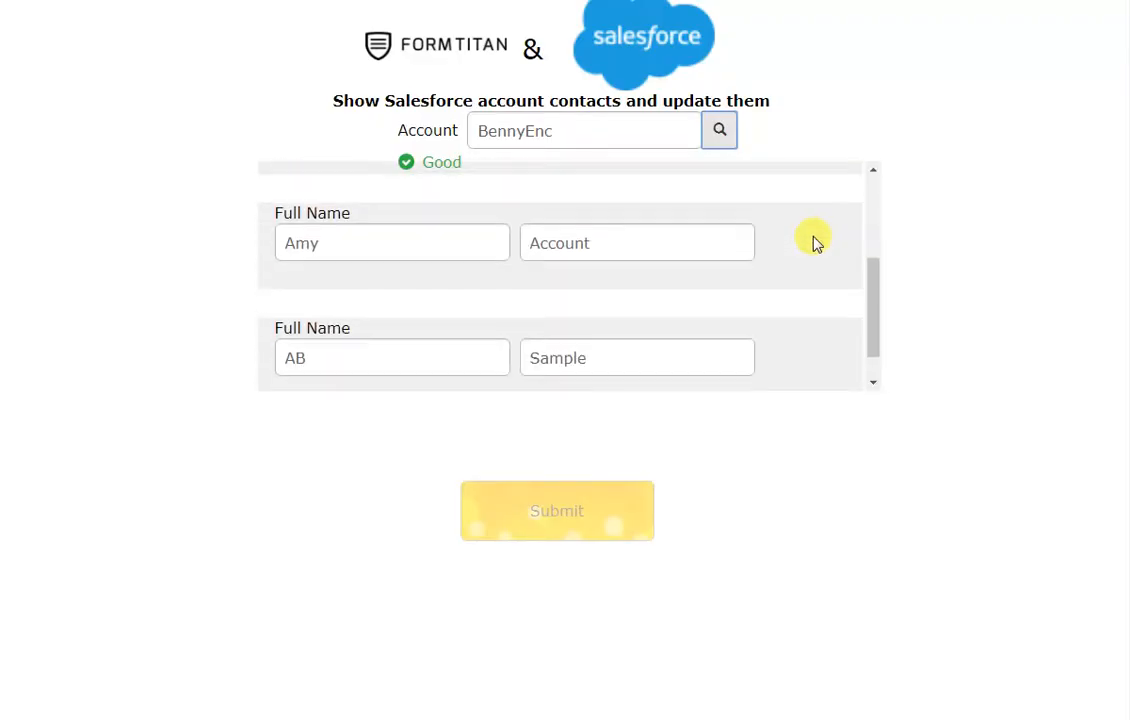
scroll(815, 243, down, 1)
scroll(815, 242, up, 1)
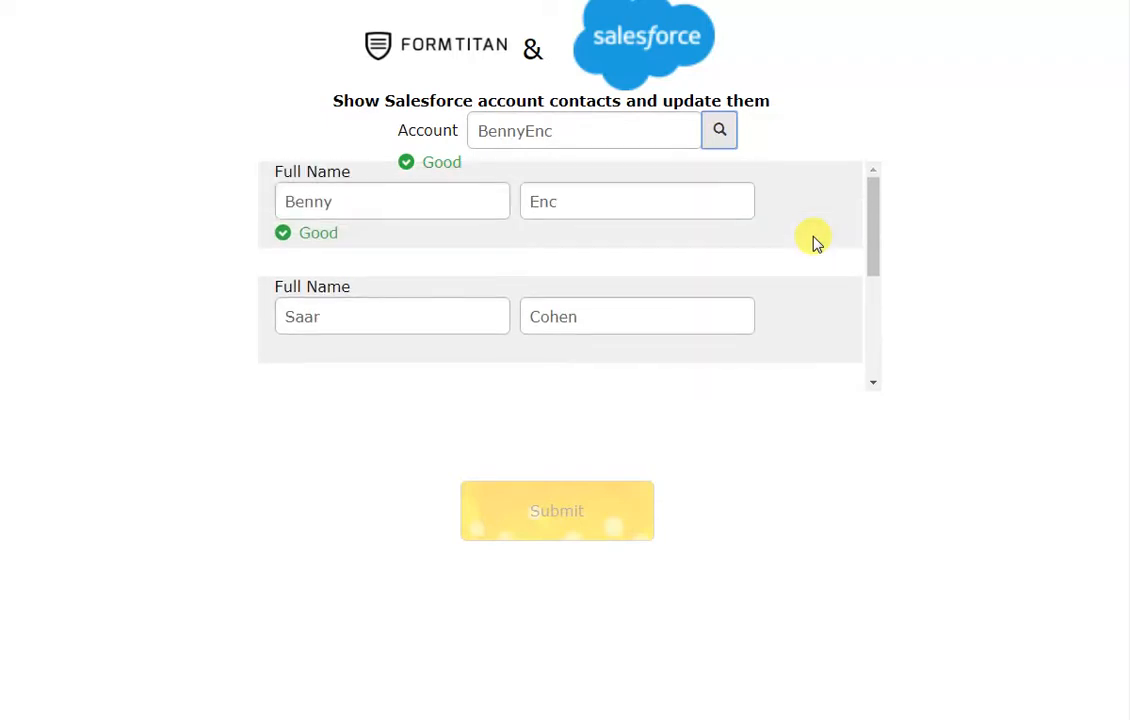
scroll(815, 242, down, 5)
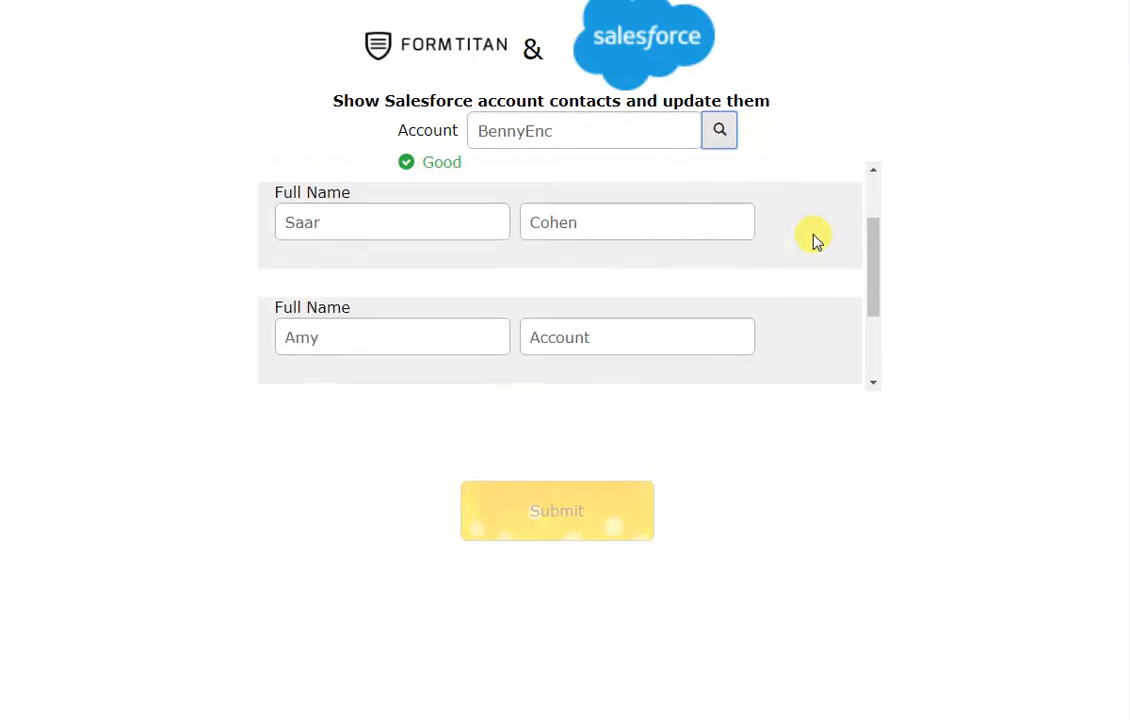
scroll(815, 242, up, 5)
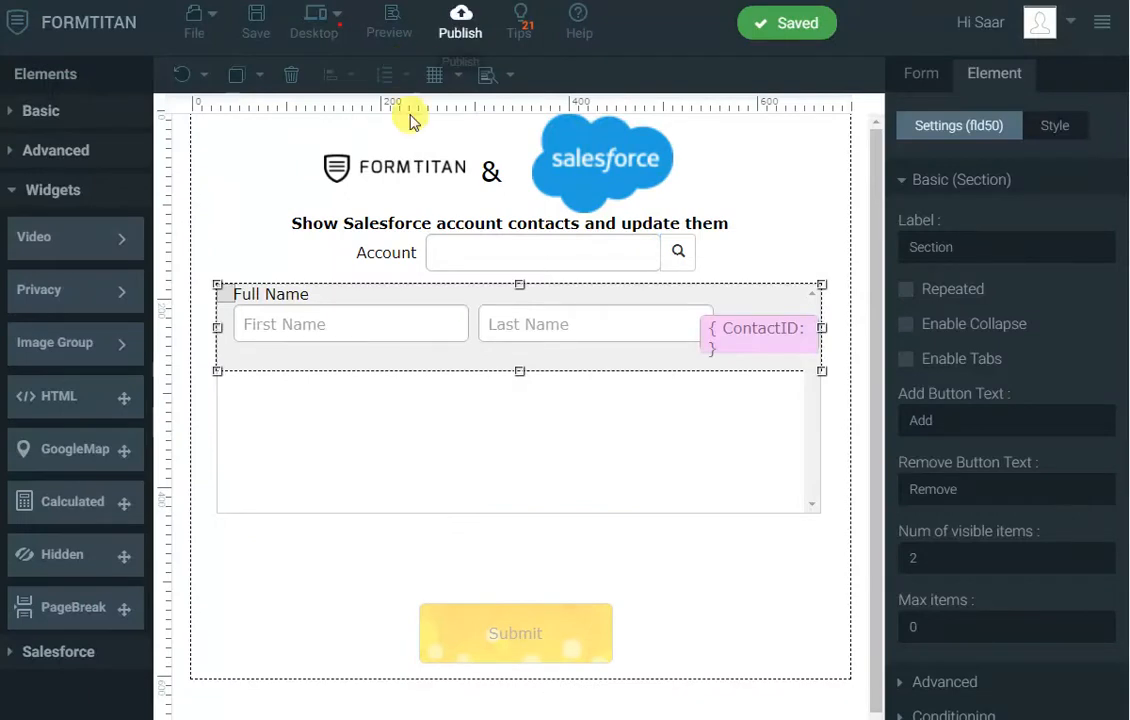
Step: Add a mapping object for the Salesforce Contact object to the form's Push to Salesforce integration
click(920, 79)
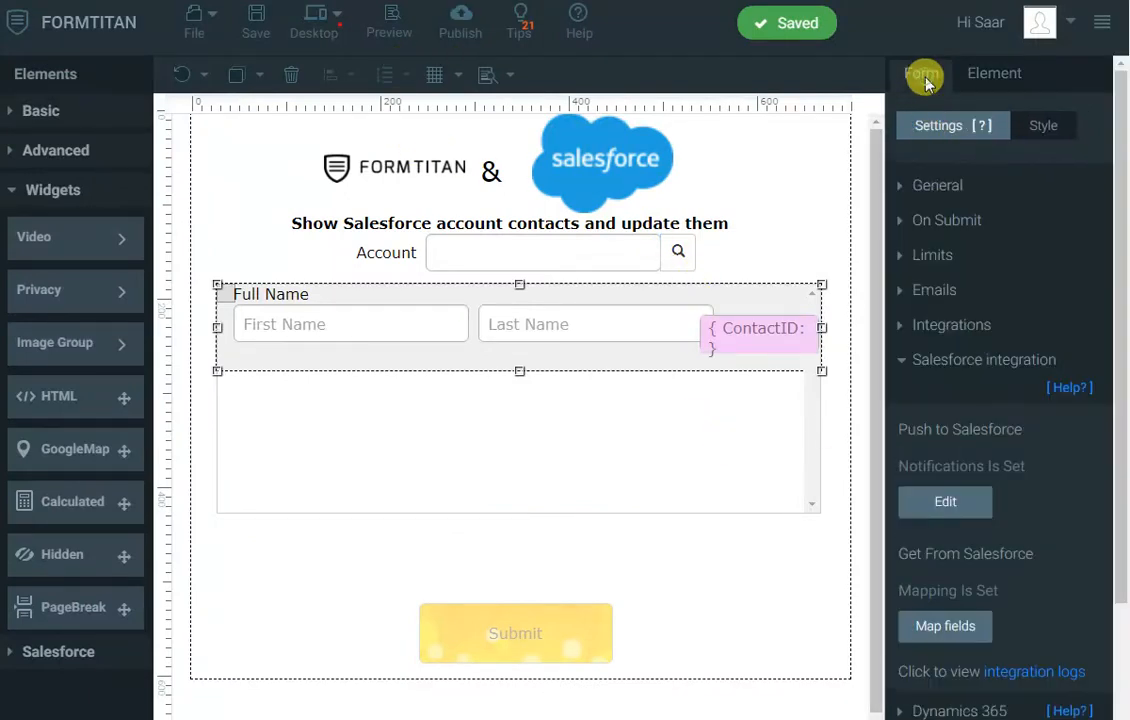
click(944, 504)
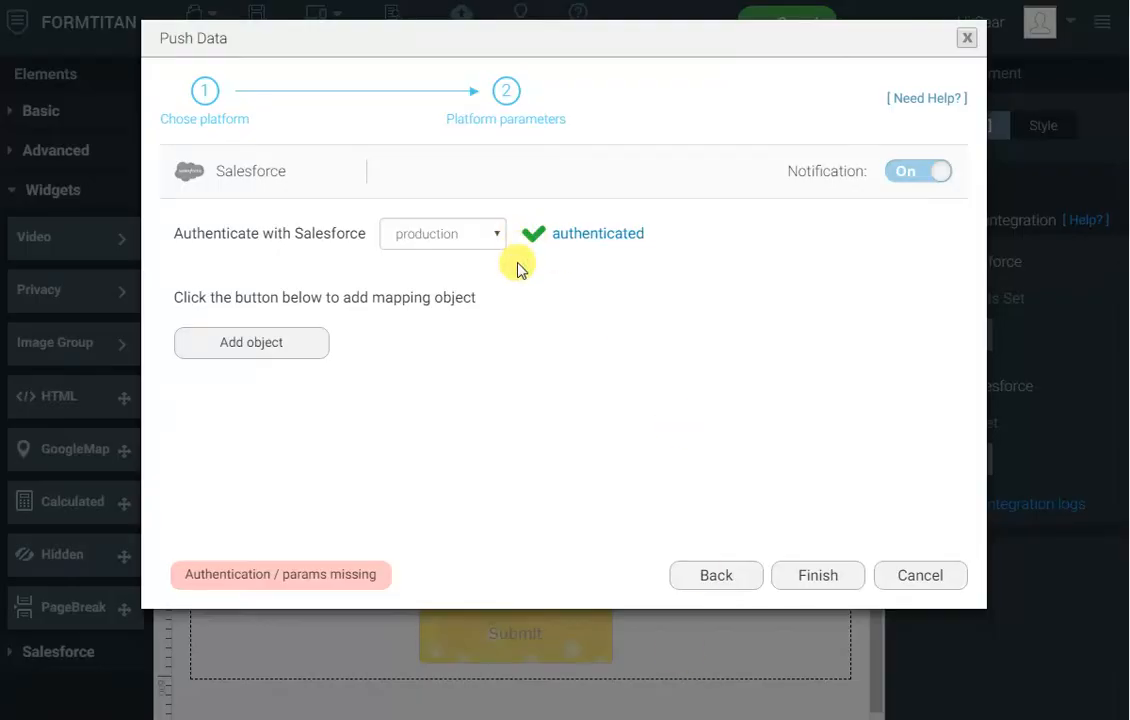
click(286, 346)
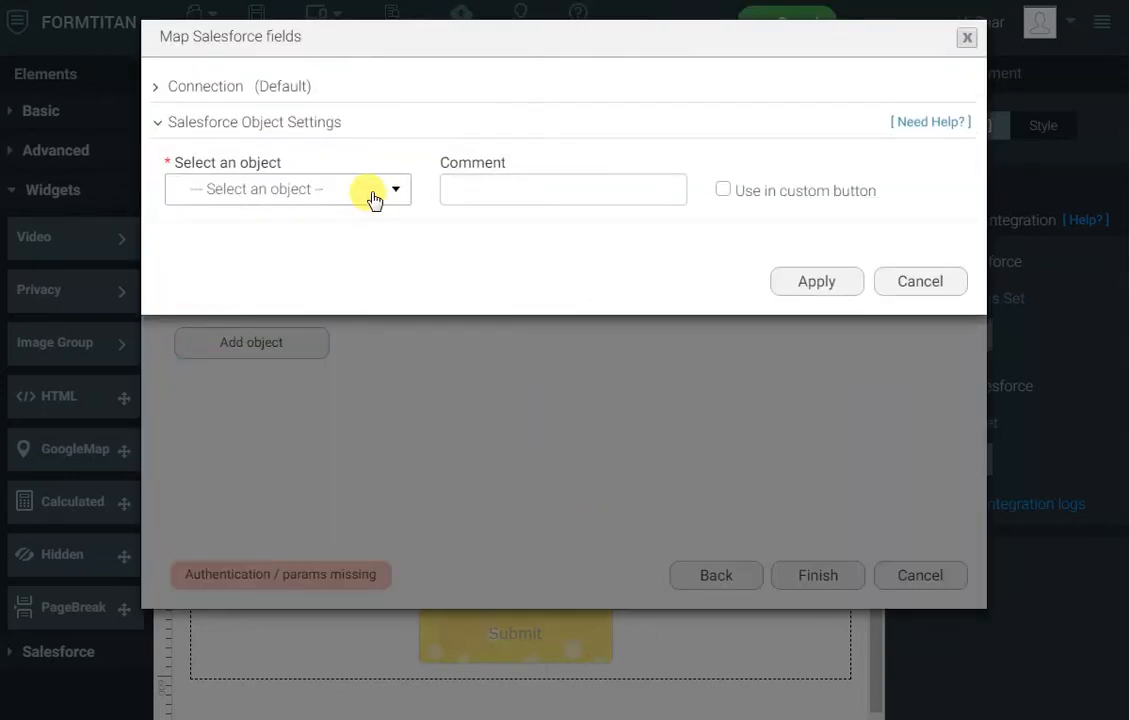
click(373, 200)
text(cont)
key(Down)
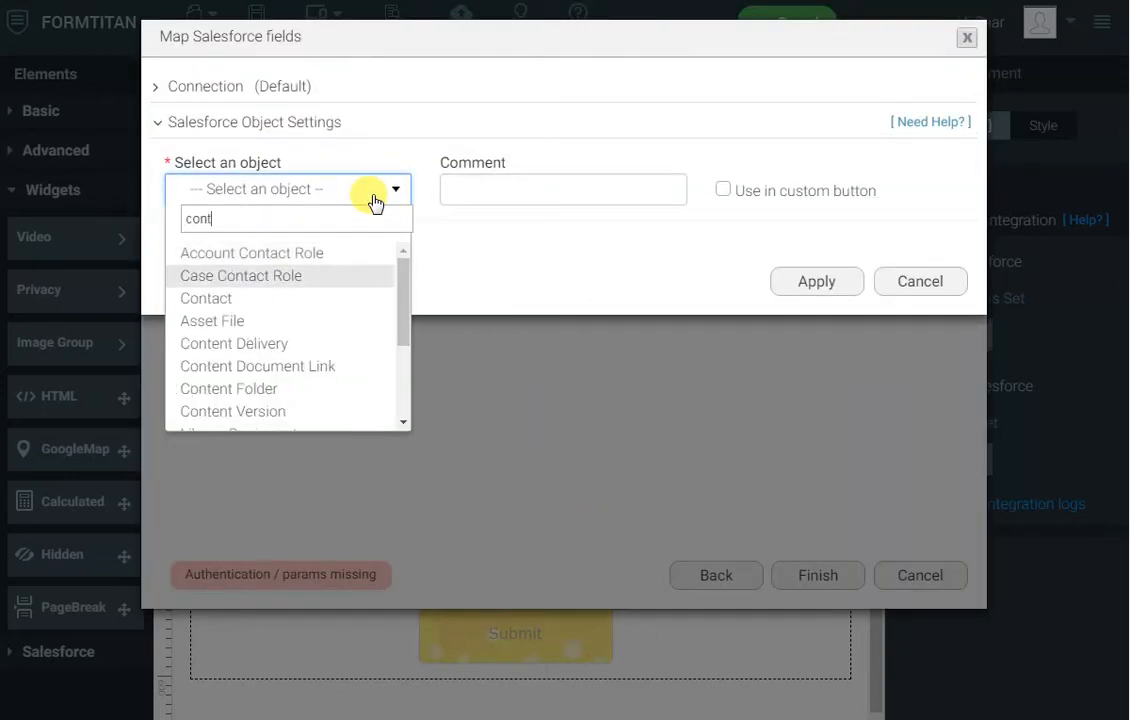
key(Down)
key(Return)
Step: Set the Contact object's action to Update with the condition that Contact ID equals the ContactID form field
click(240, 240)
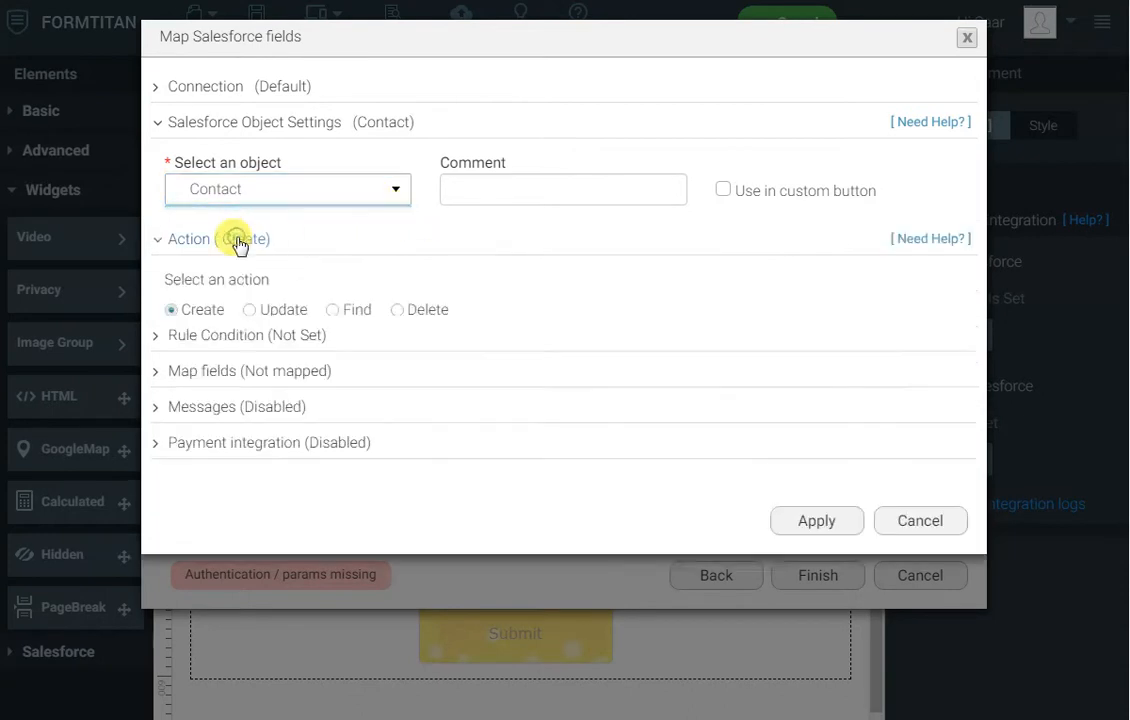
click(249, 311)
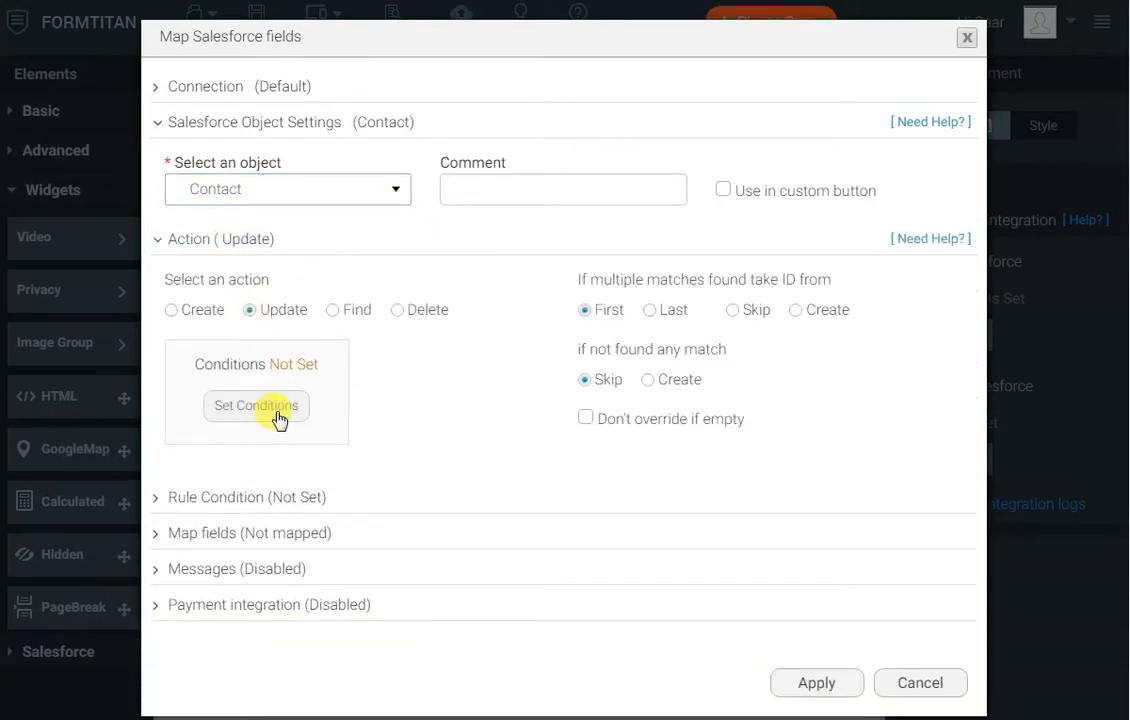
click(279, 416)
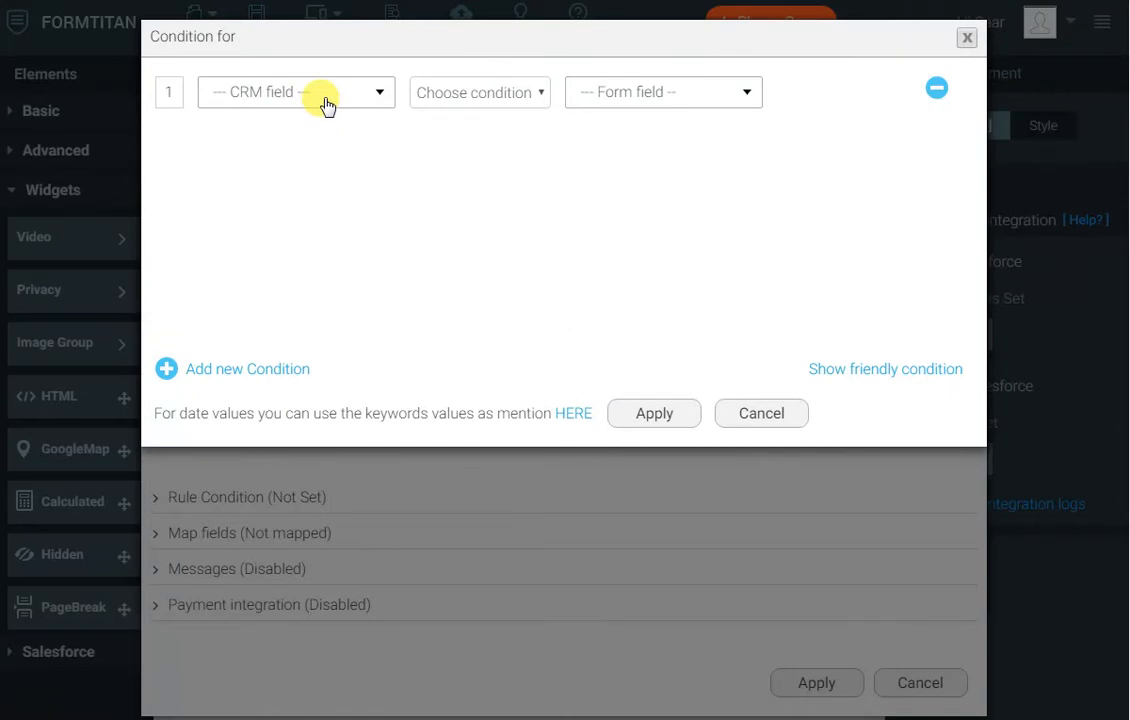
click(326, 101)
click(252, 228)
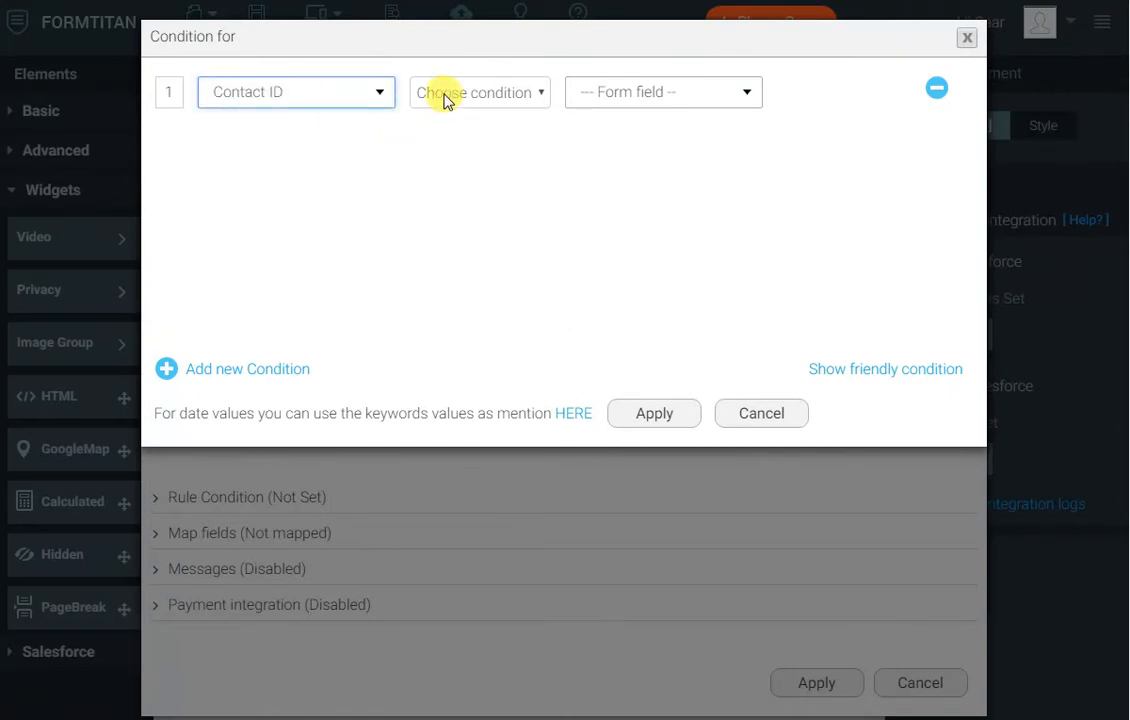
click(446, 95)
click(439, 137)
click(636, 96)
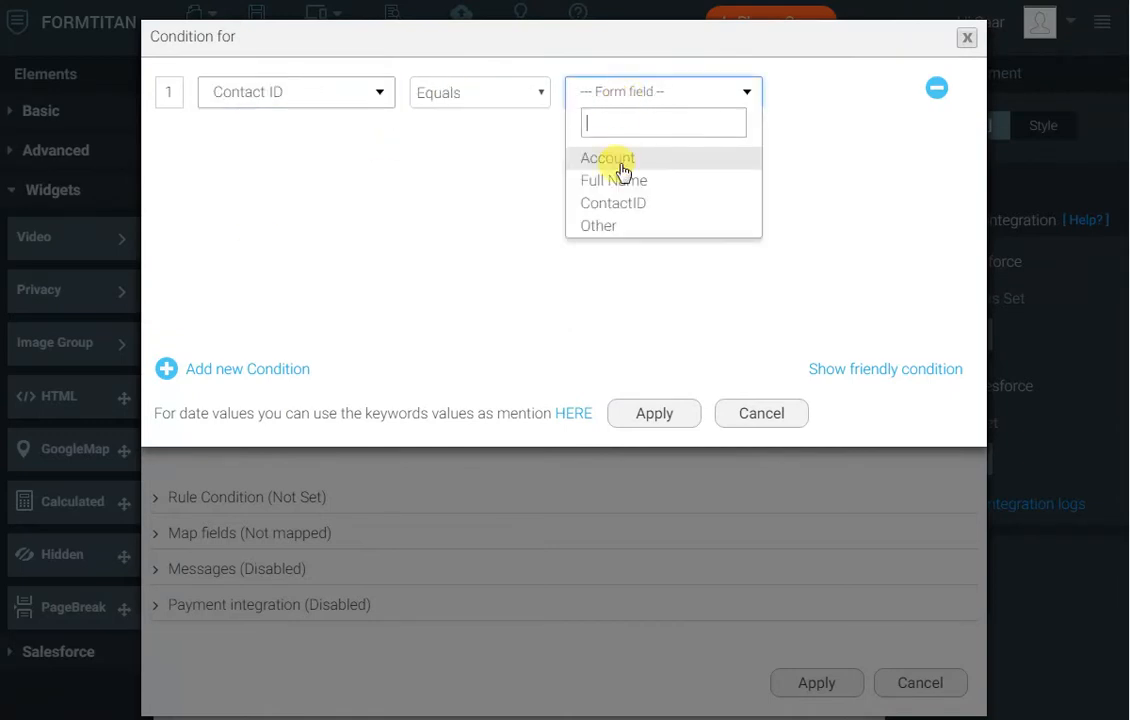
click(618, 204)
click(655, 412)
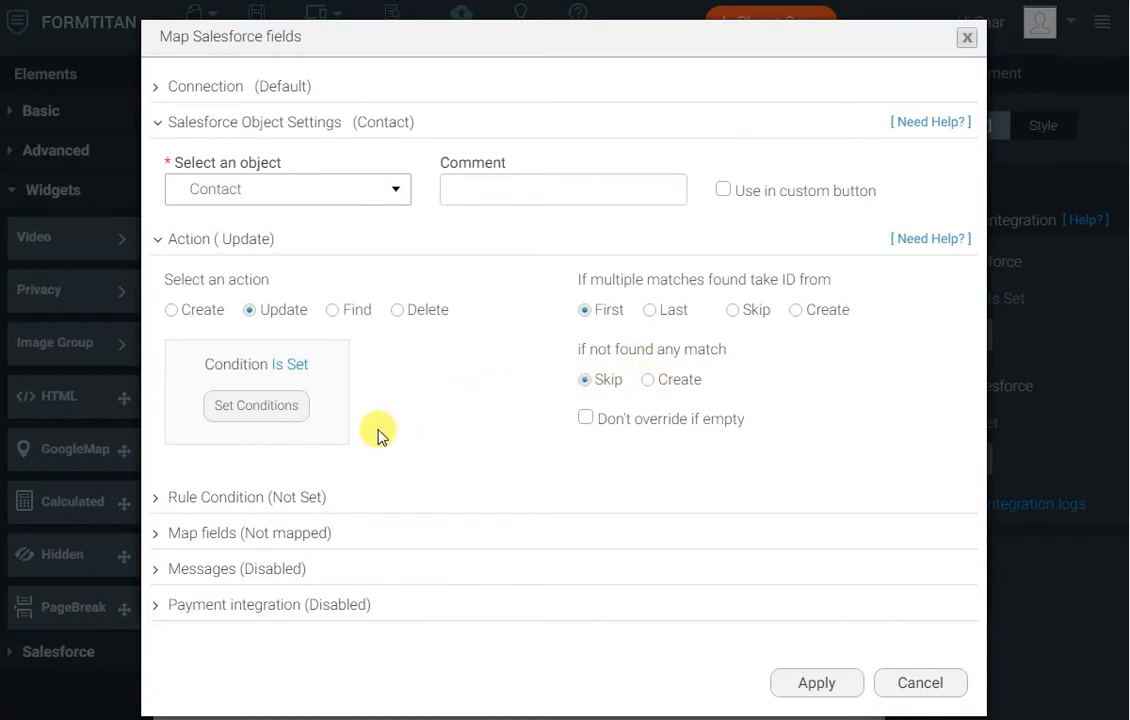
Step: Map the Salesforce Last Name field to Full Name.Last Name and First Name to Full Name.First Name
click(287, 540)
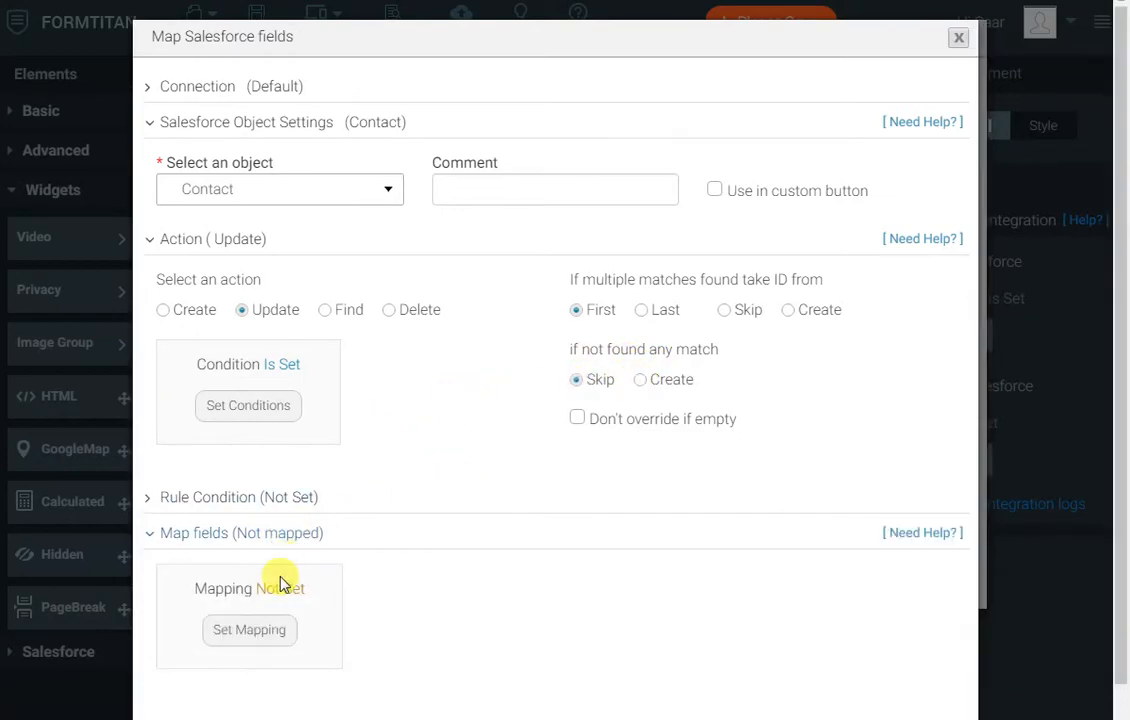
click(259, 628)
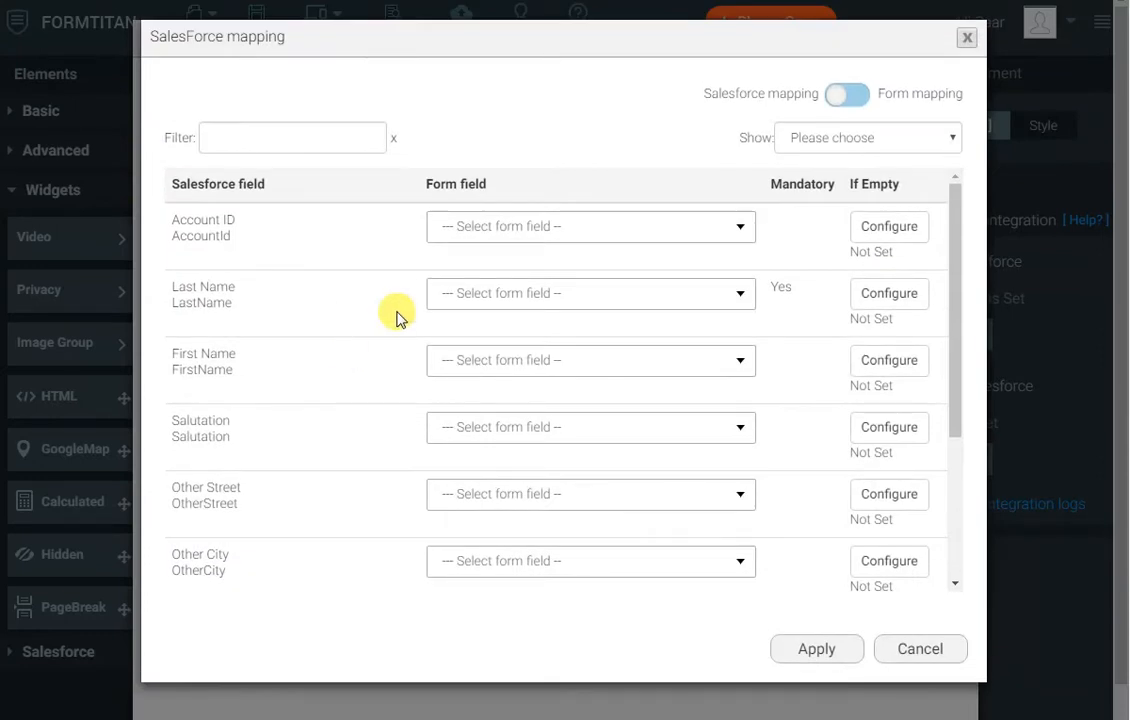
click(501, 298)
text(last)
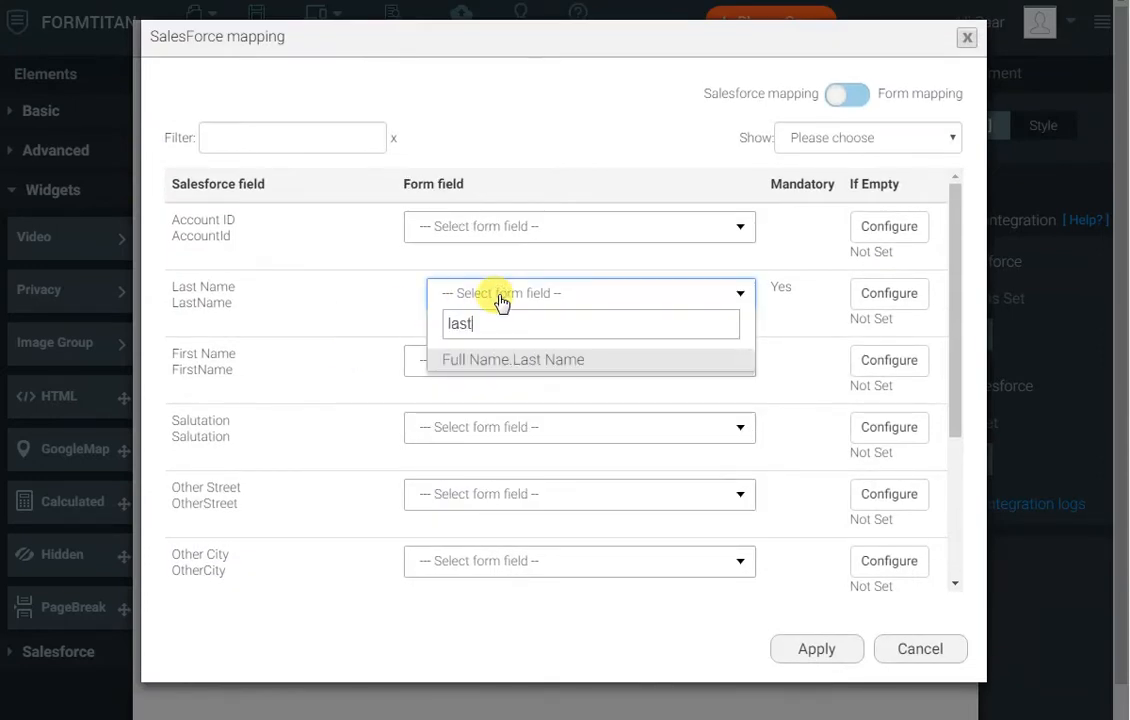
key(Return)
key(Tab)
key(Tab)
text(first)
key(Return)
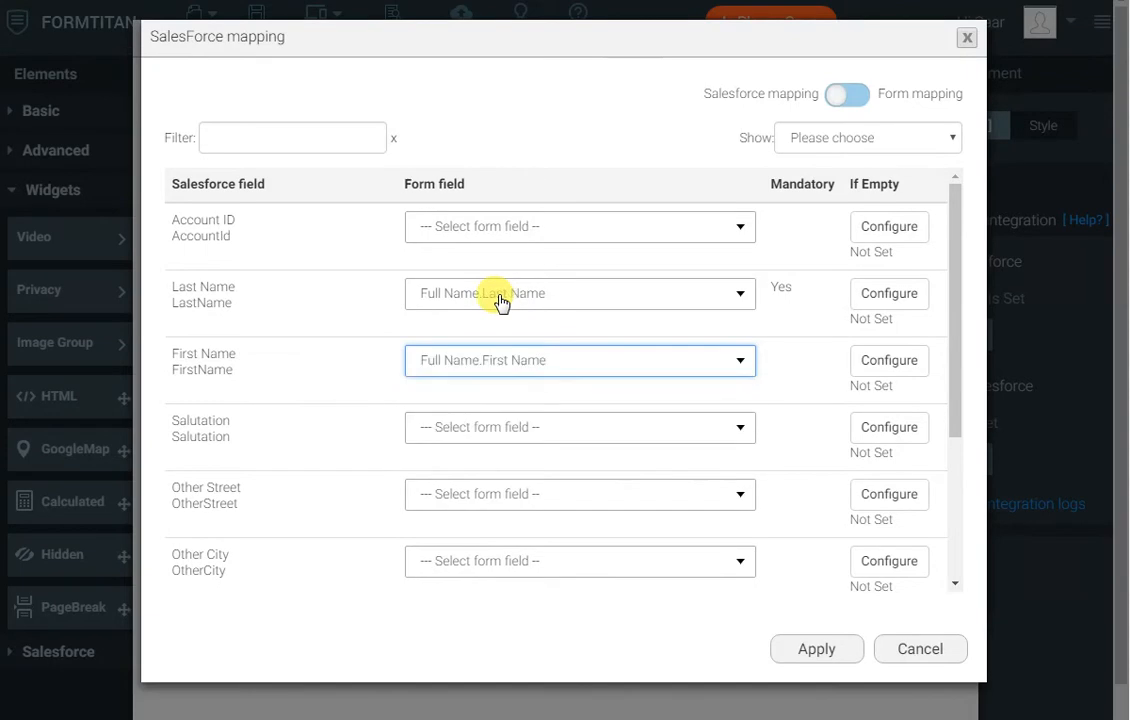
click(816, 650)
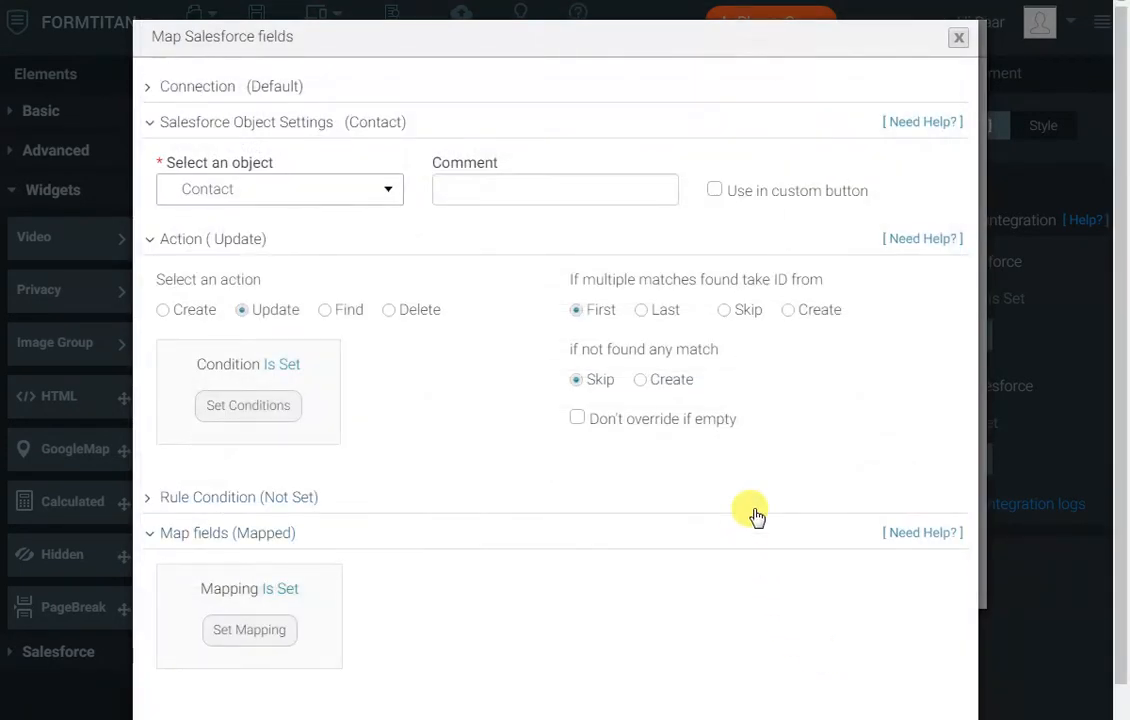
Step: Apply the Contact object settings, finish the push data setup and save the form
scroll(755, 515, down, 2)
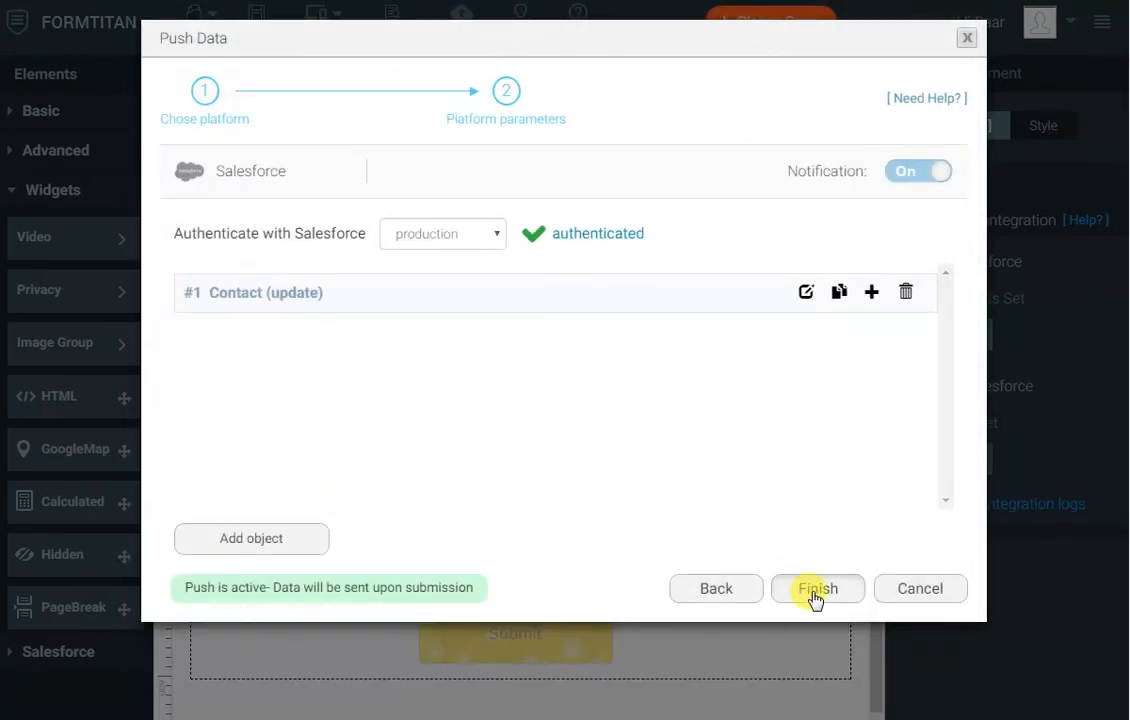
click(814, 590)
click(254, 30)
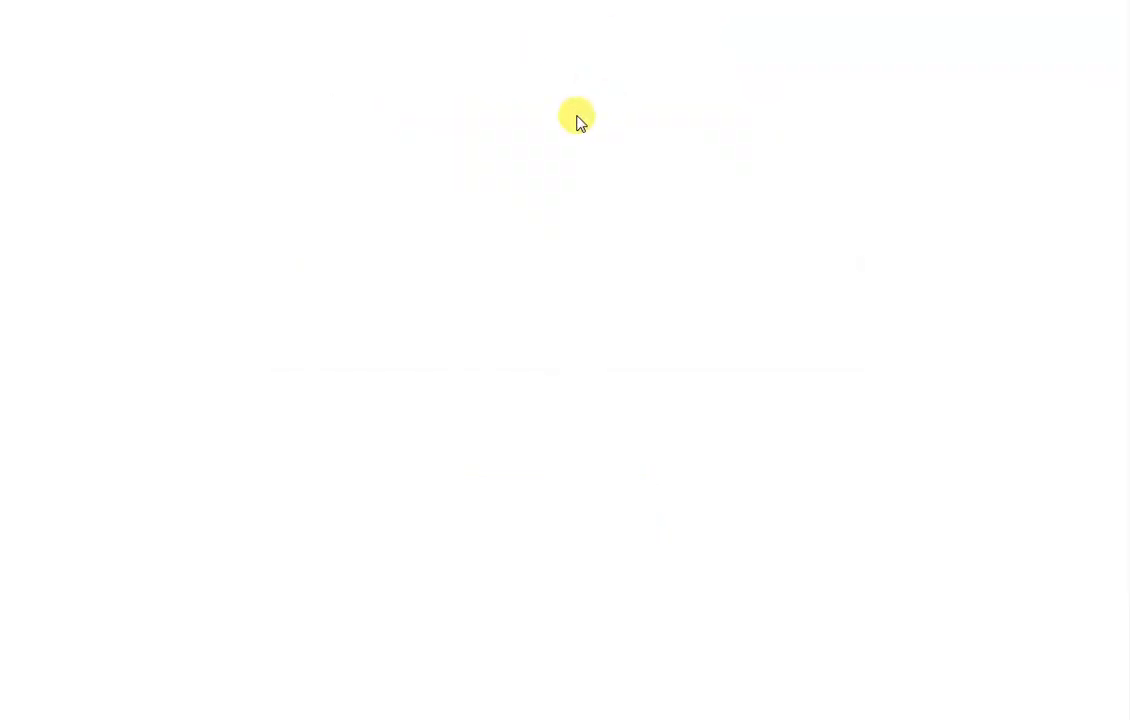
Step: Look up the BennyEnc account in the reloaded published form and examine its contacts in the repeated section
click(551, 138)
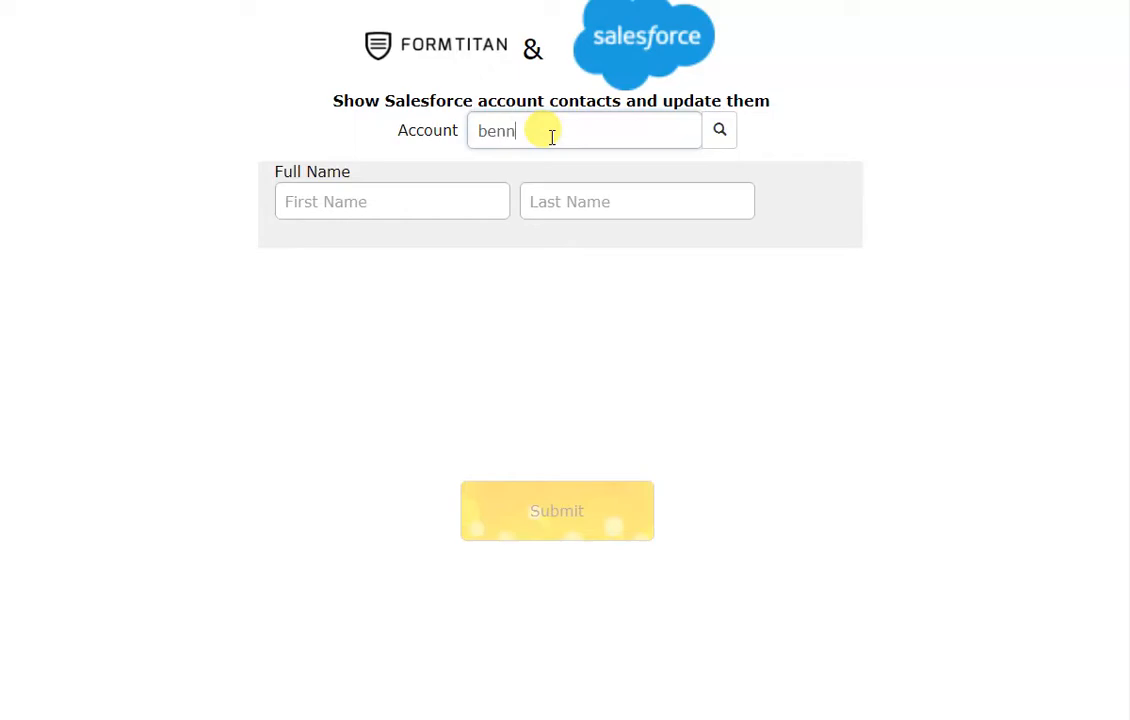
key(Return)
click(662, 260)
scroll(755, 265, down, 5)
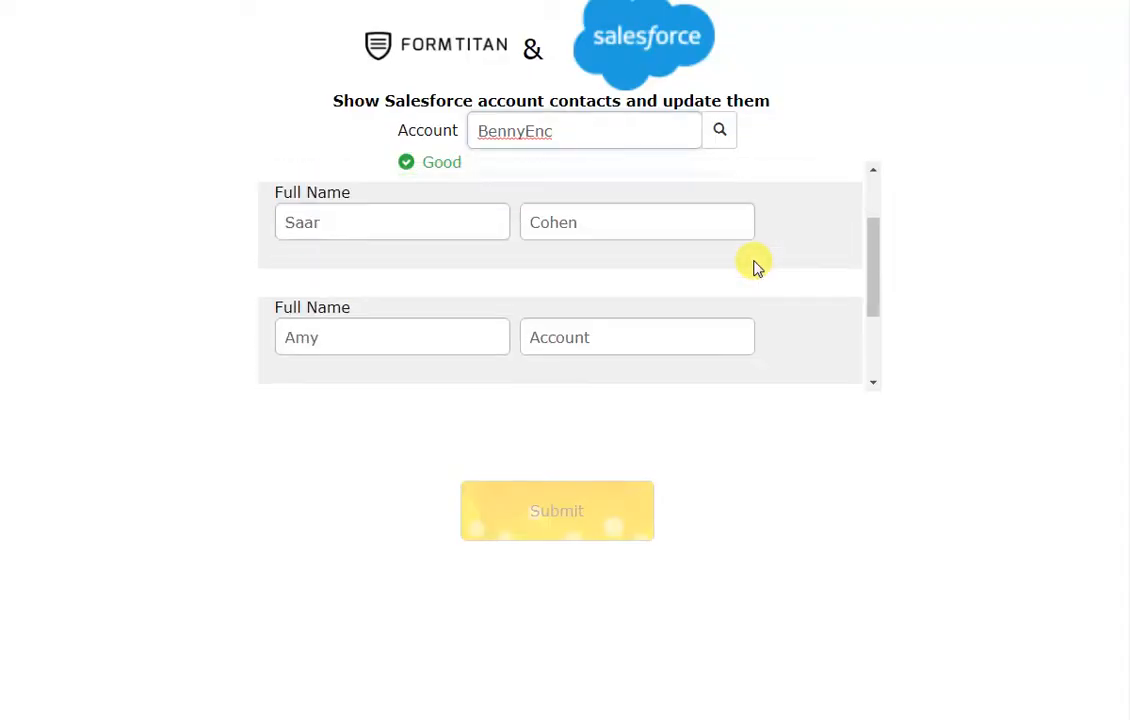
scroll(755, 265, up, 5)
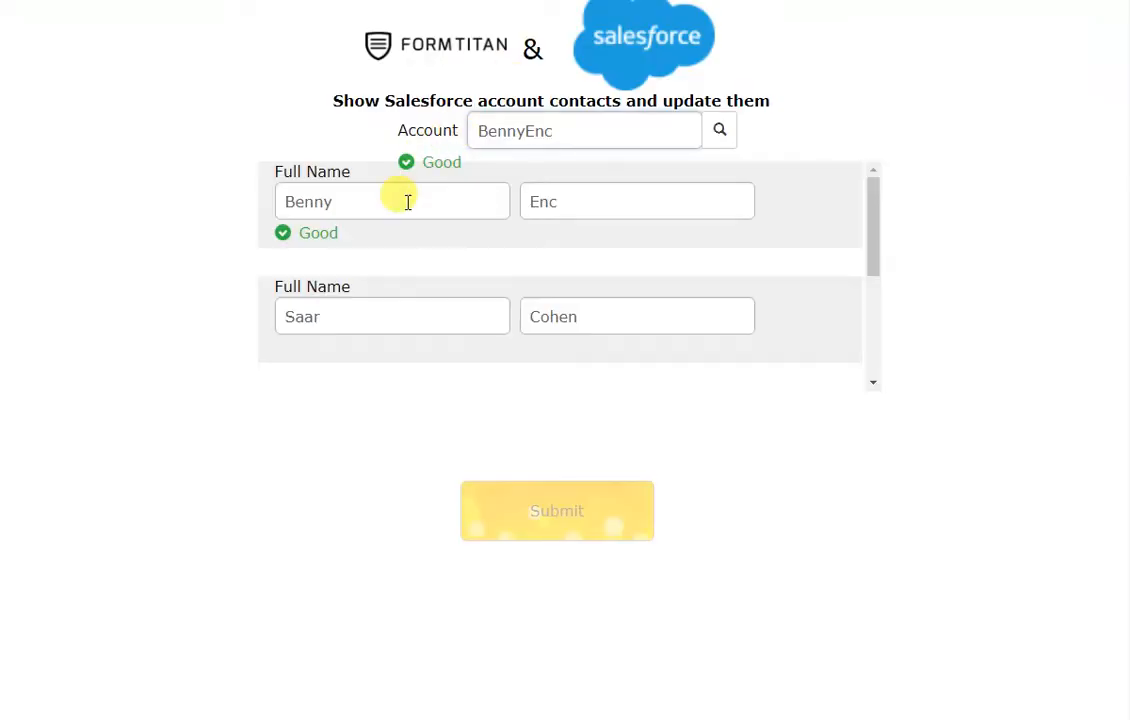
Step: Append 1 and 2 to the first contact's first and last names, and 3 and 4 to the second contact's
click(404, 200)
text(1)
click(596, 204)
text(2)
click(414, 318)
text(3)
click(613, 310)
text(4)
Step: Append 5 and 6 to the third contact's first and last names, 7 and 8 to the fourth's, and submit the form
scroll(455, 326, down, 2)
click(486, 245)
text(5)
click(600, 245)
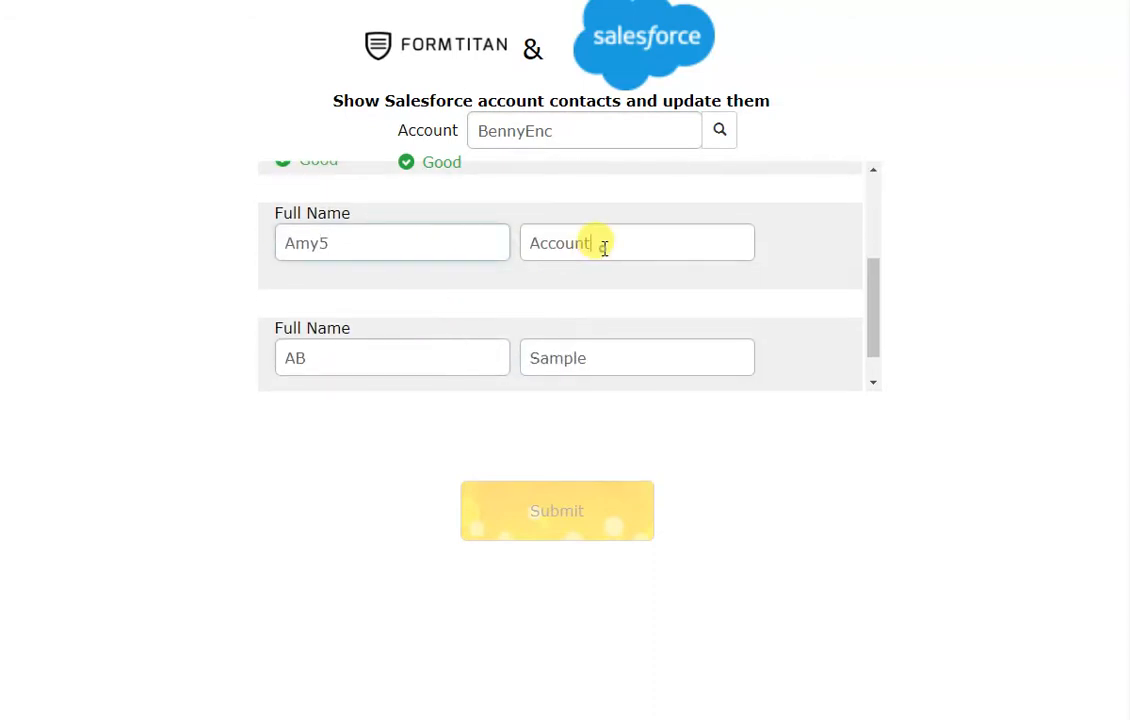
text(6)
click(425, 347)
text(7)
click(613, 344)
text(8)
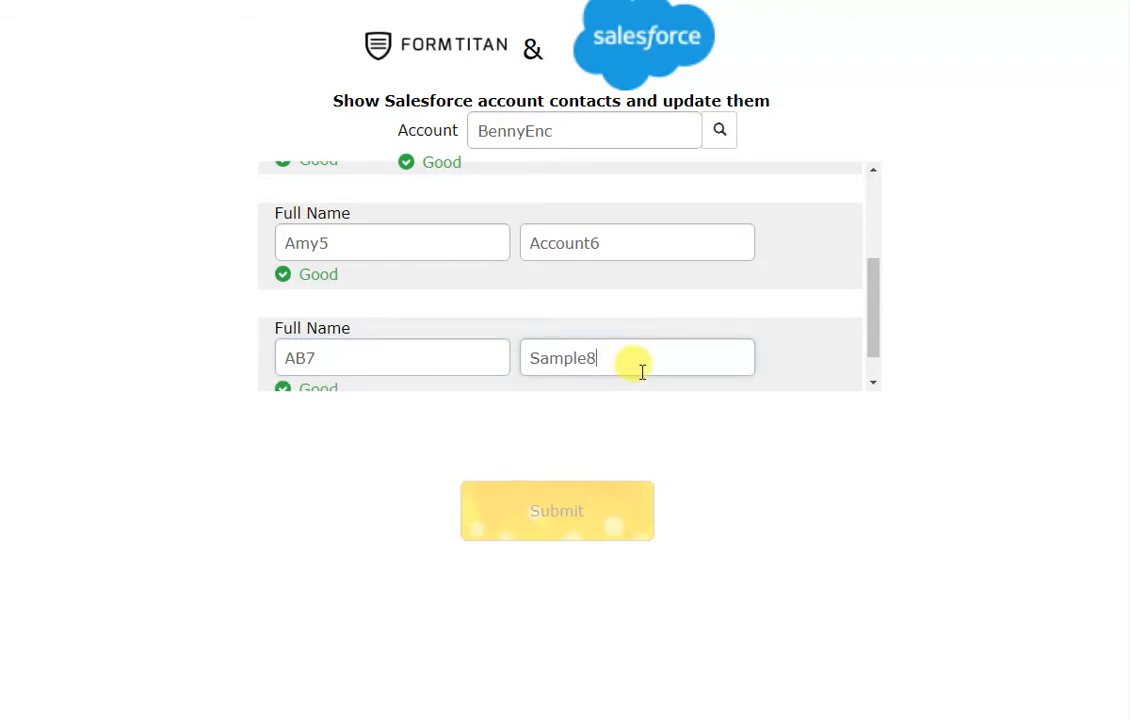
scroll(660, 340, down, 1)
click(581, 512)
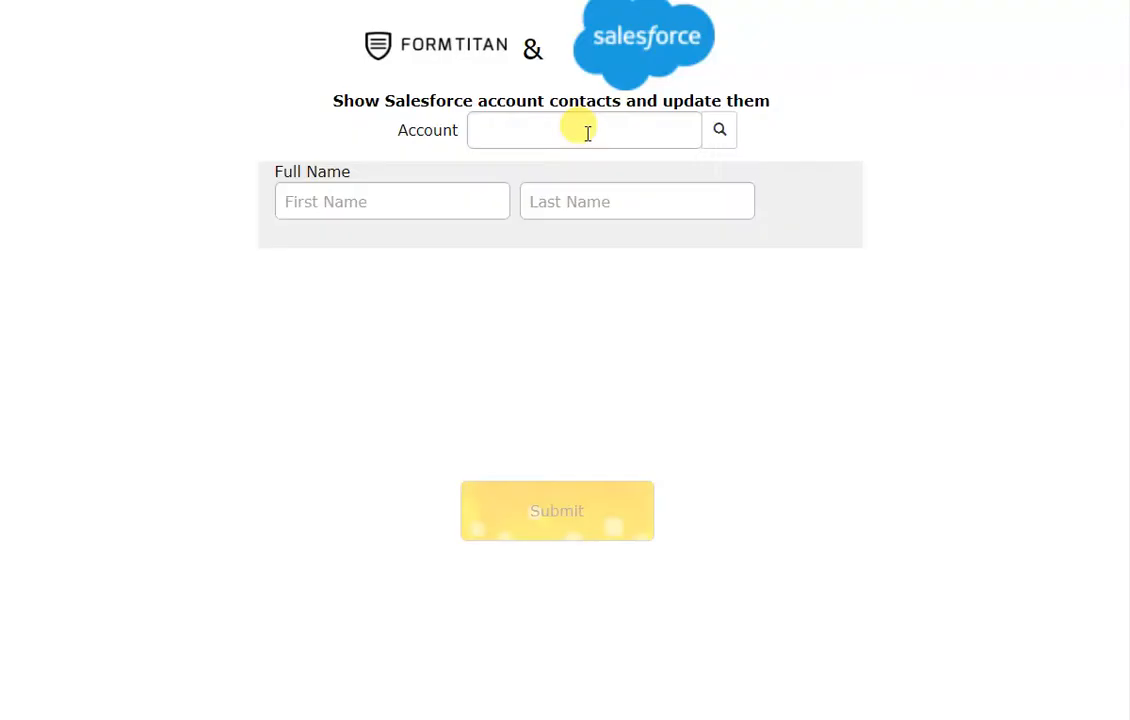
Step: Look up the BennyEnc account again in the form and check all its contacts' names for the submitted changes
click(587, 132)
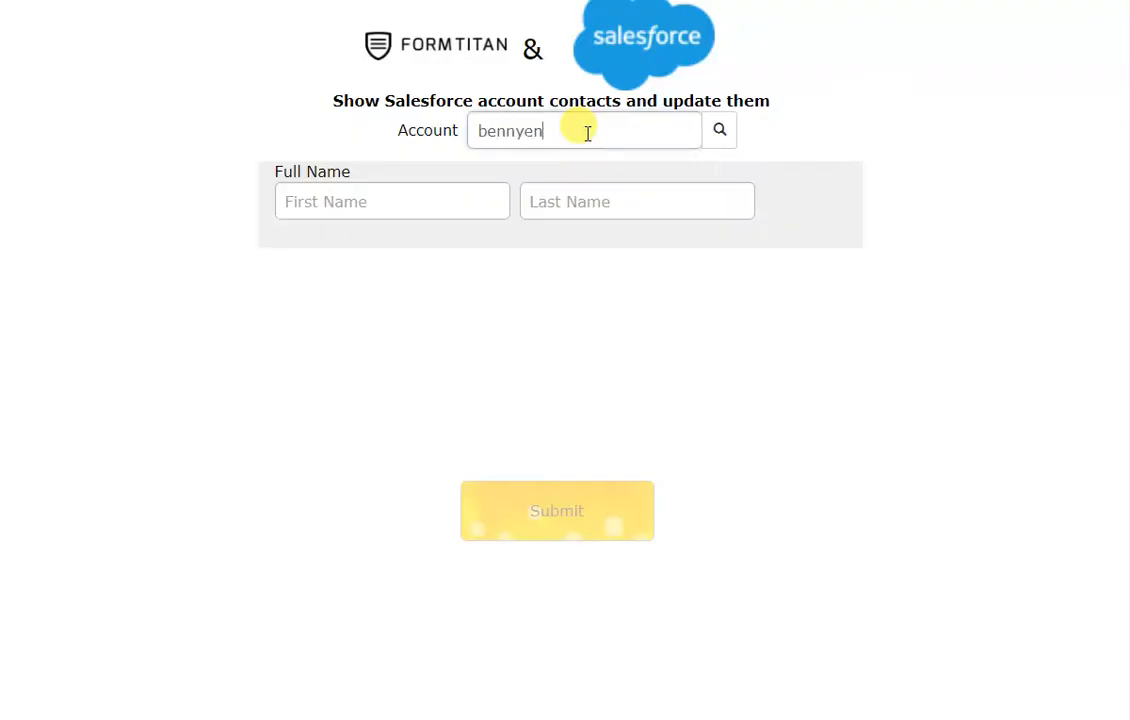
key(Return)
click(686, 255)
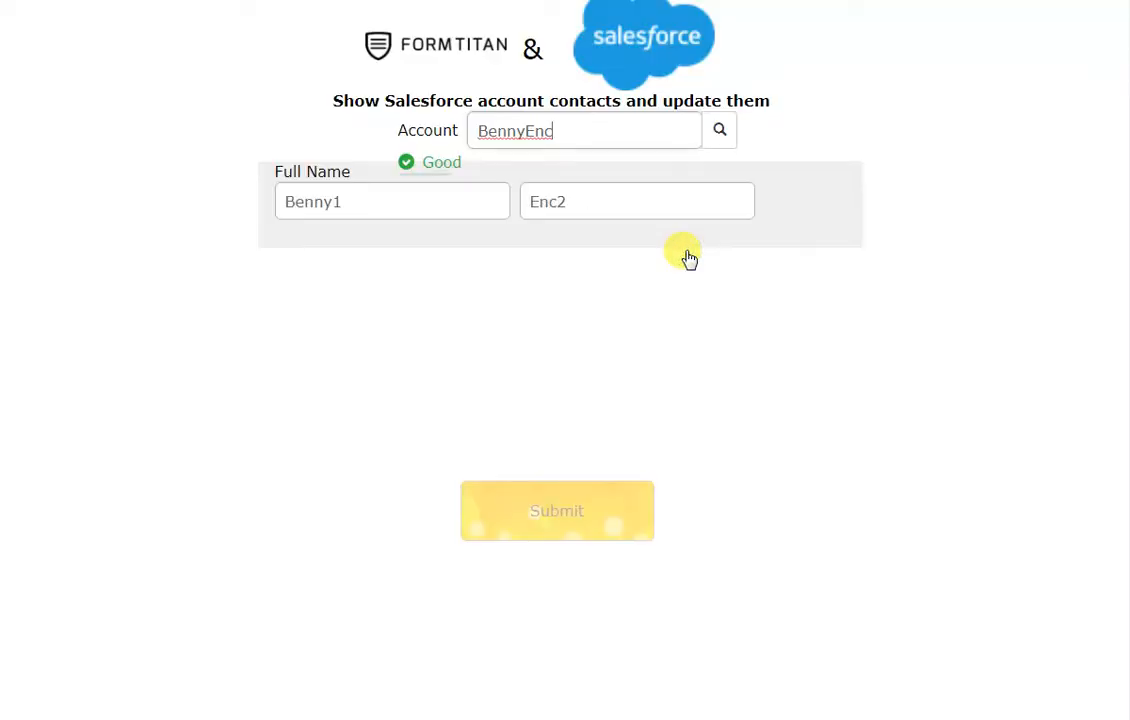
scroll(684, 254, down, 5)
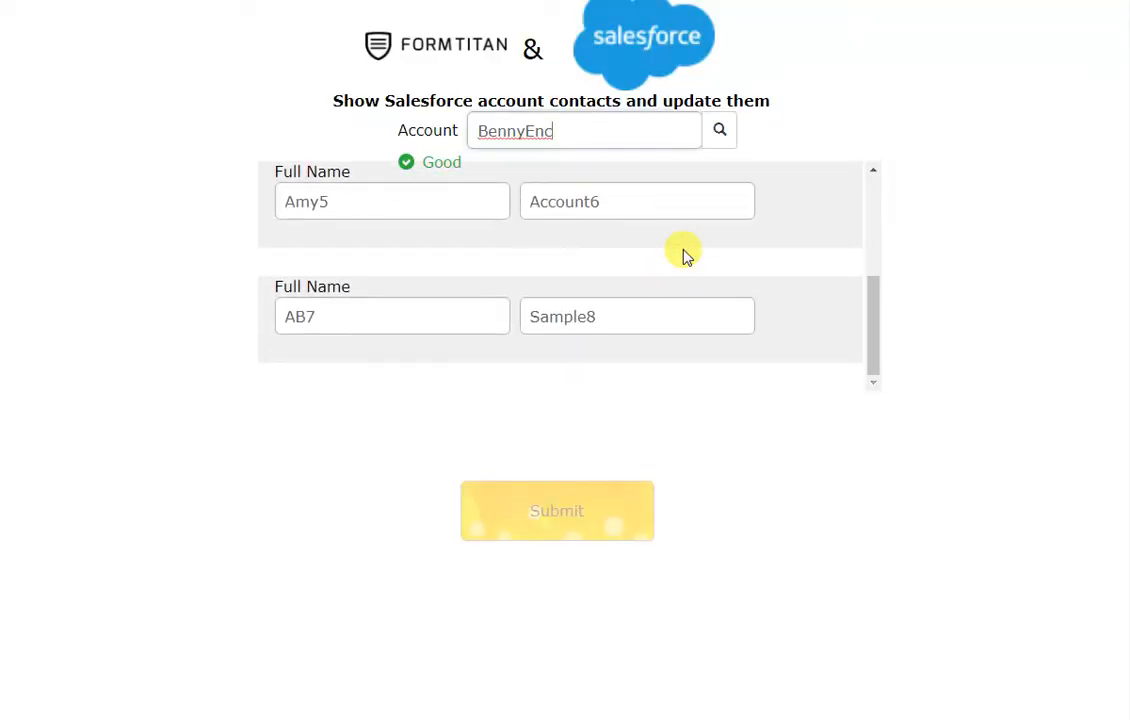